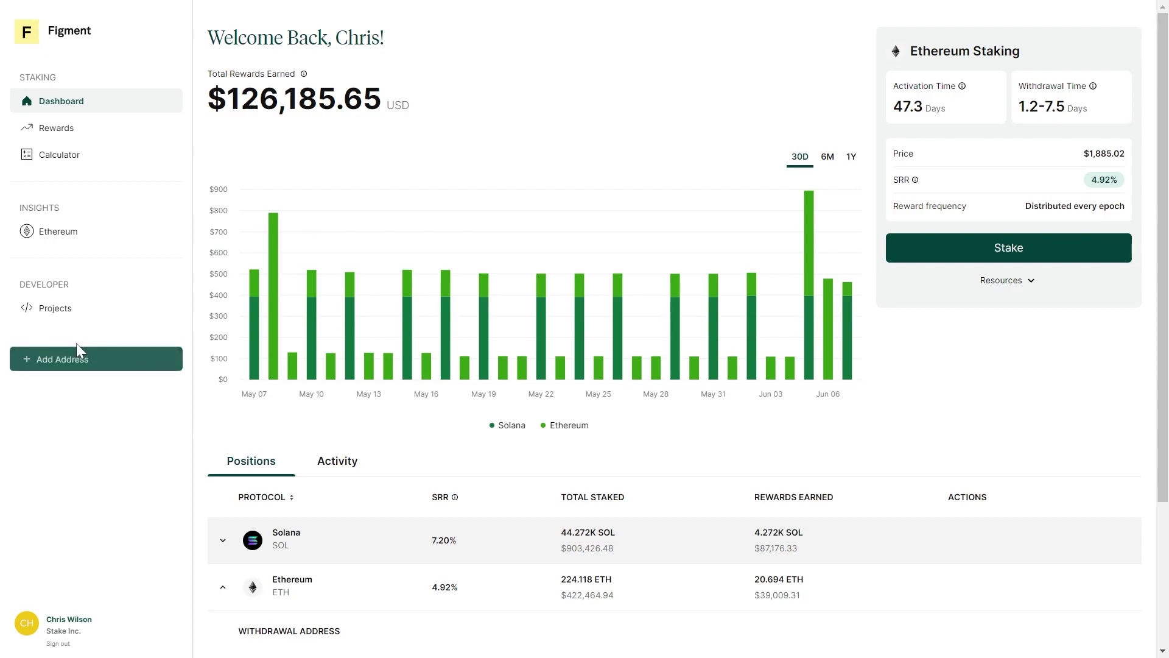
left_click(24, 358)
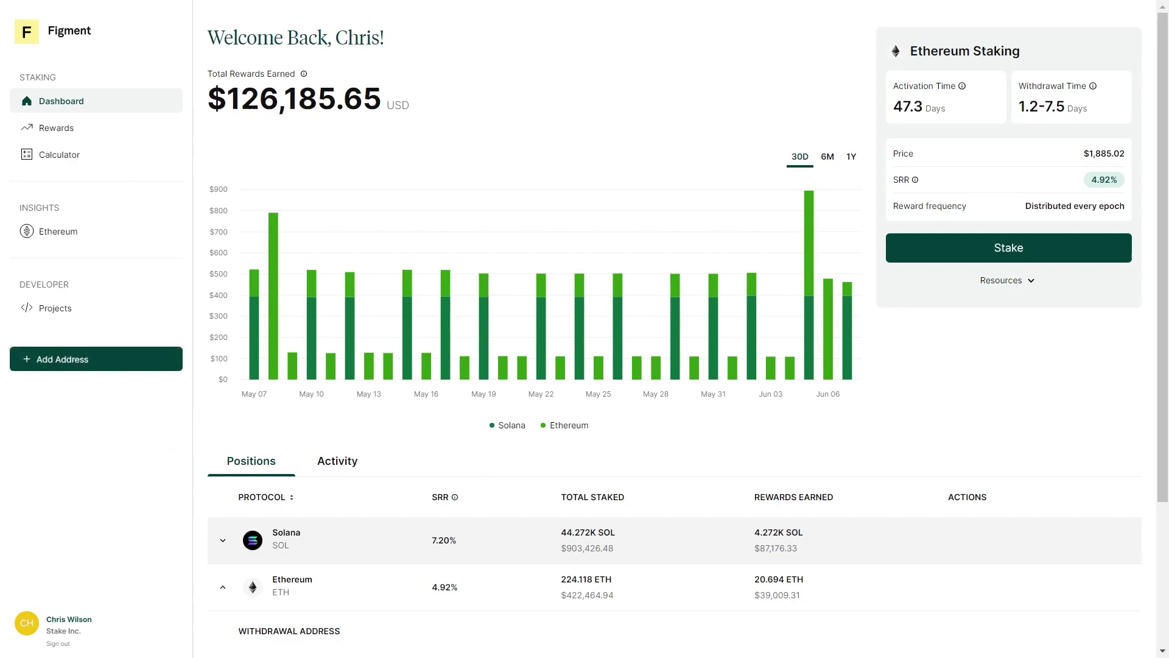
left_click_drag(227, 98, 382, 98)
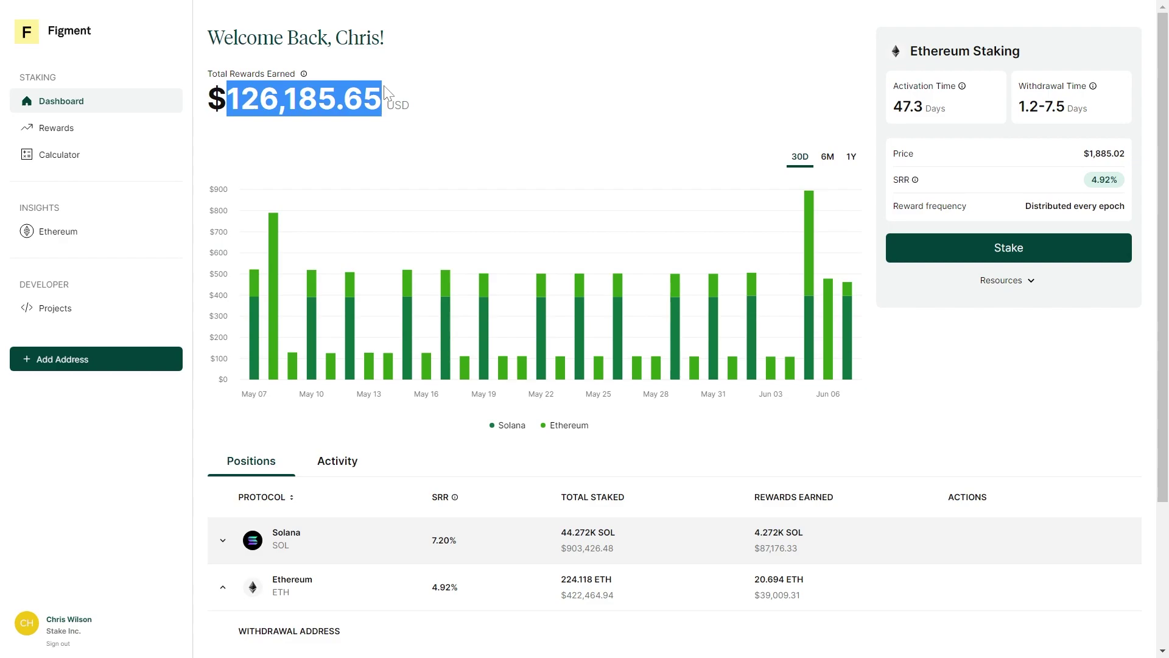
left_click(567, 149)
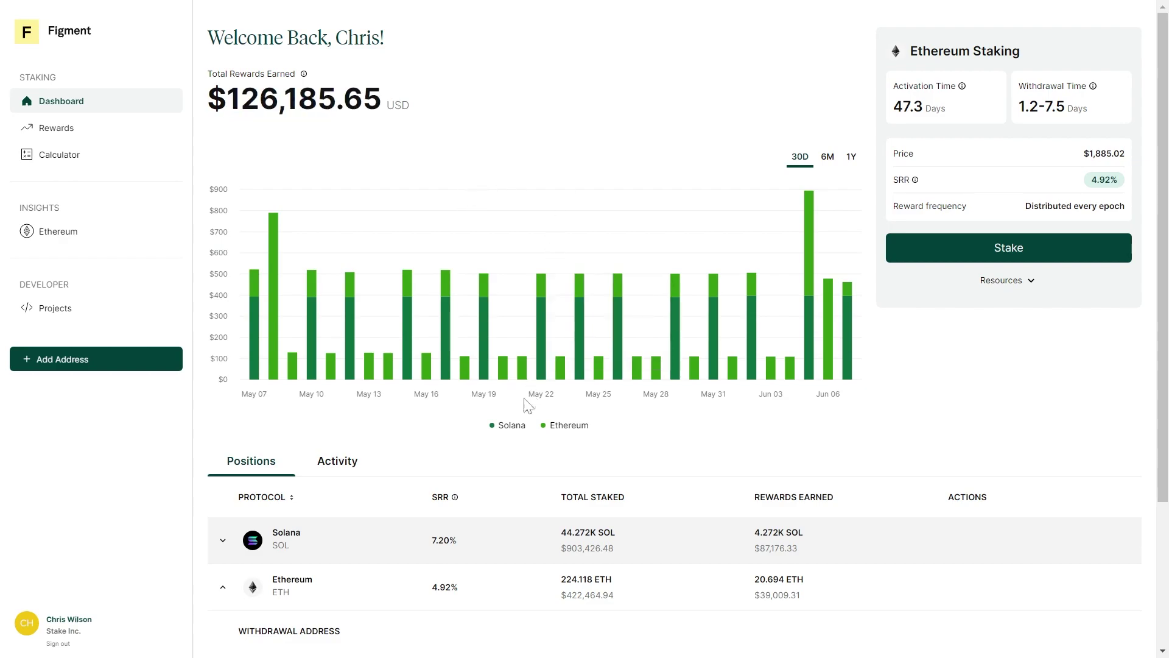
Hide and restore the Ethereum series and the Solana series in turn in the dashboard's rewards chart
left_click(569, 426)
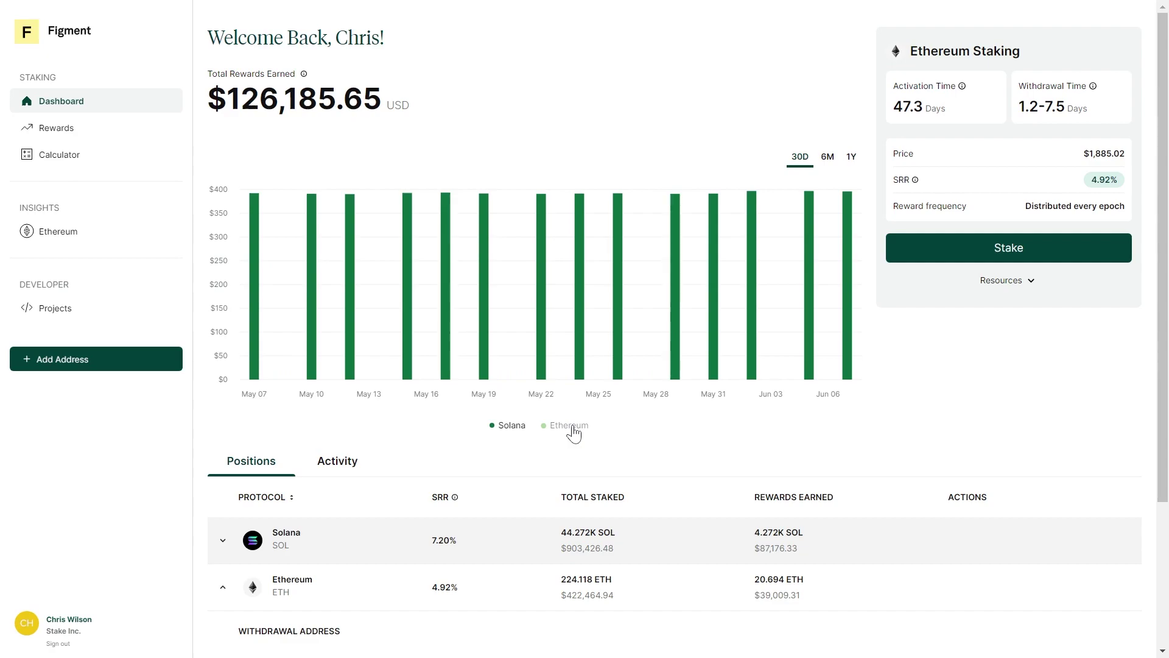
left_click(573, 427)
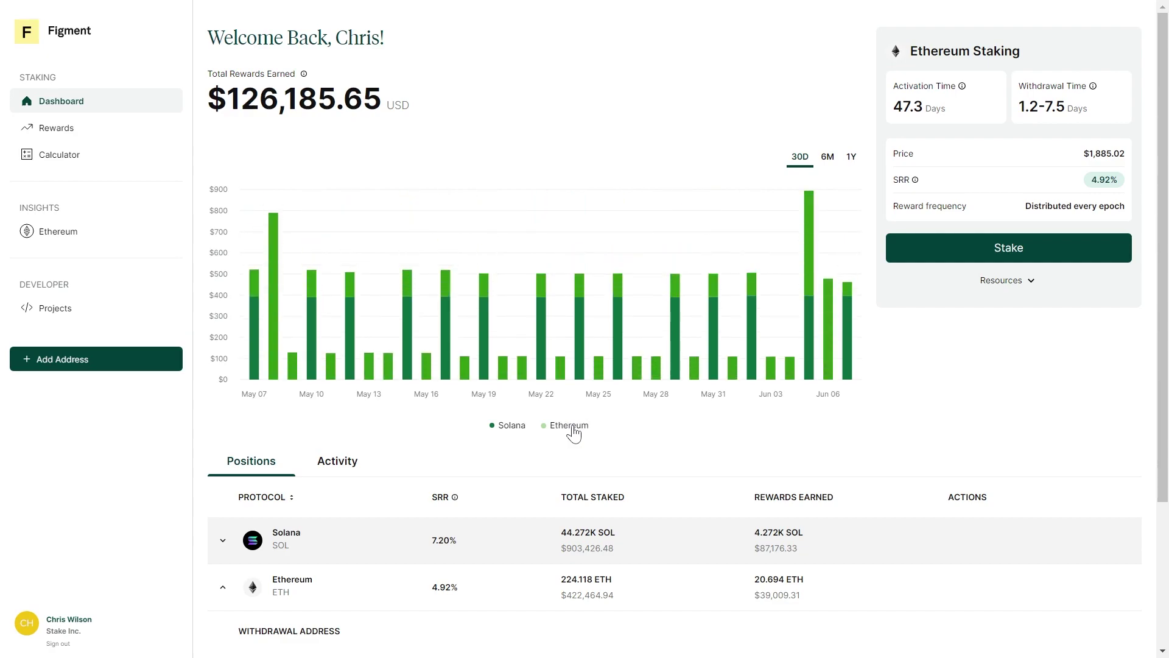
left_click(515, 428)
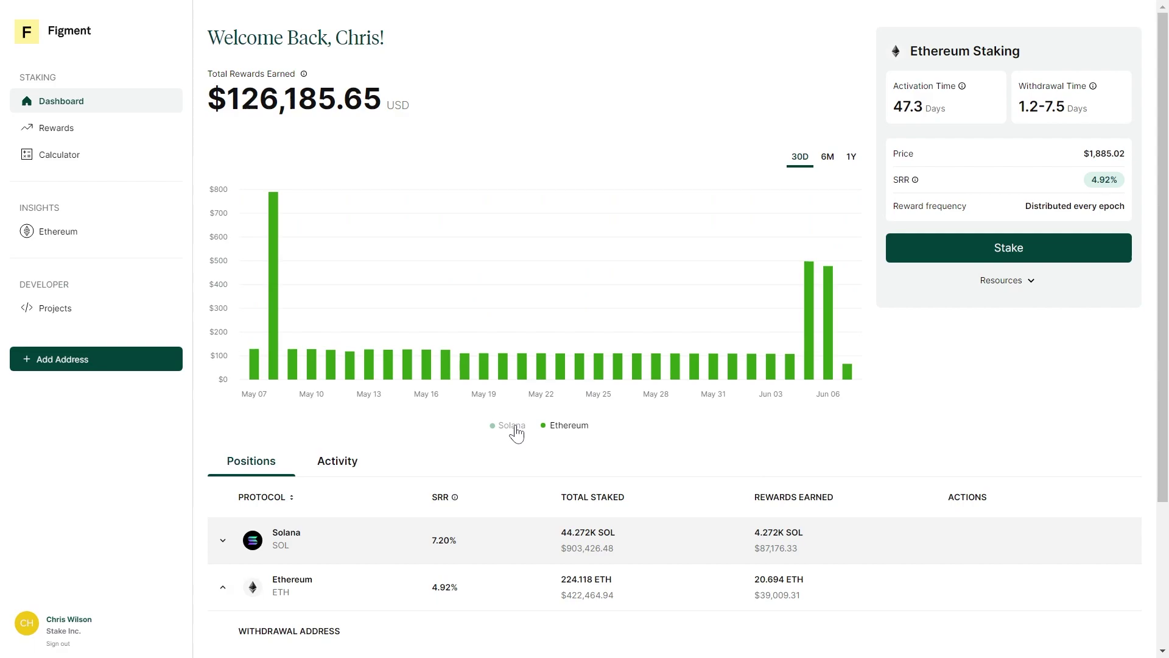
left_click(516, 428)
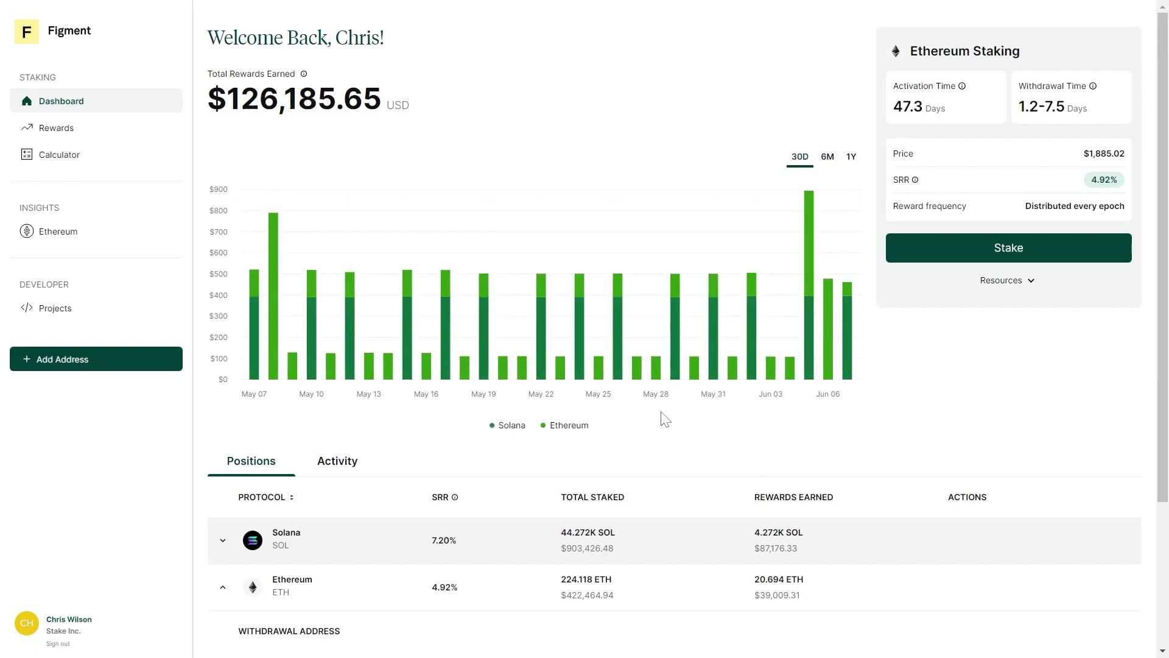
Switch the rewards chart through the 6M range to 1Y and expand the Ethereum staking resources
left_click(826, 159)
left_click(852, 159)
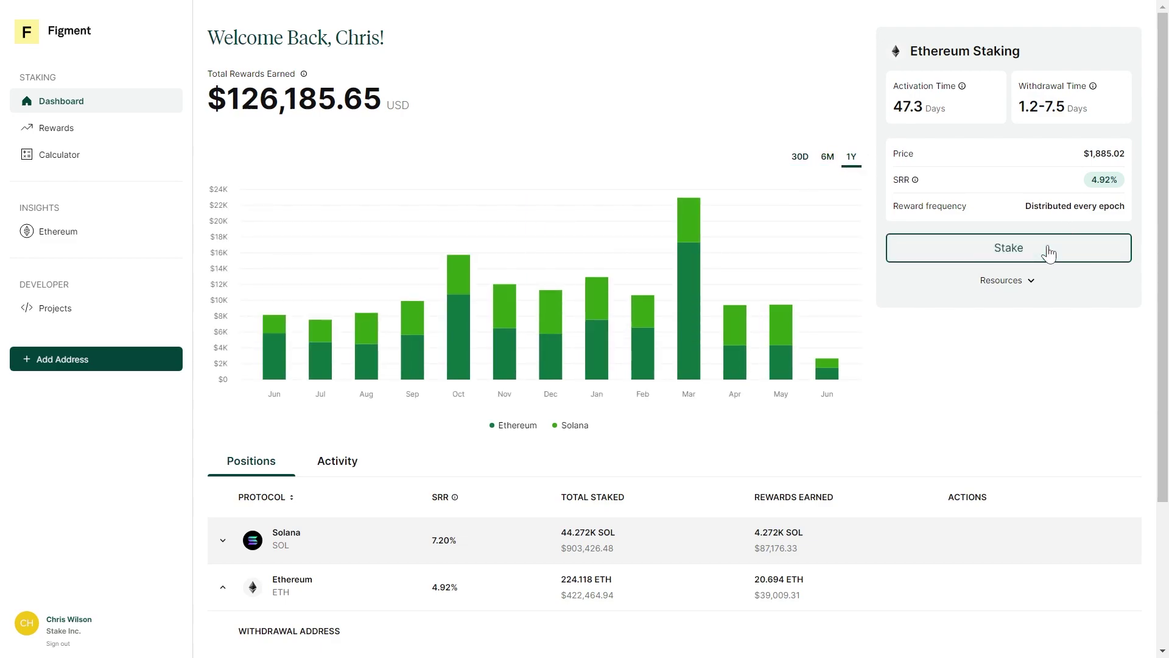
left_click(1006, 281)
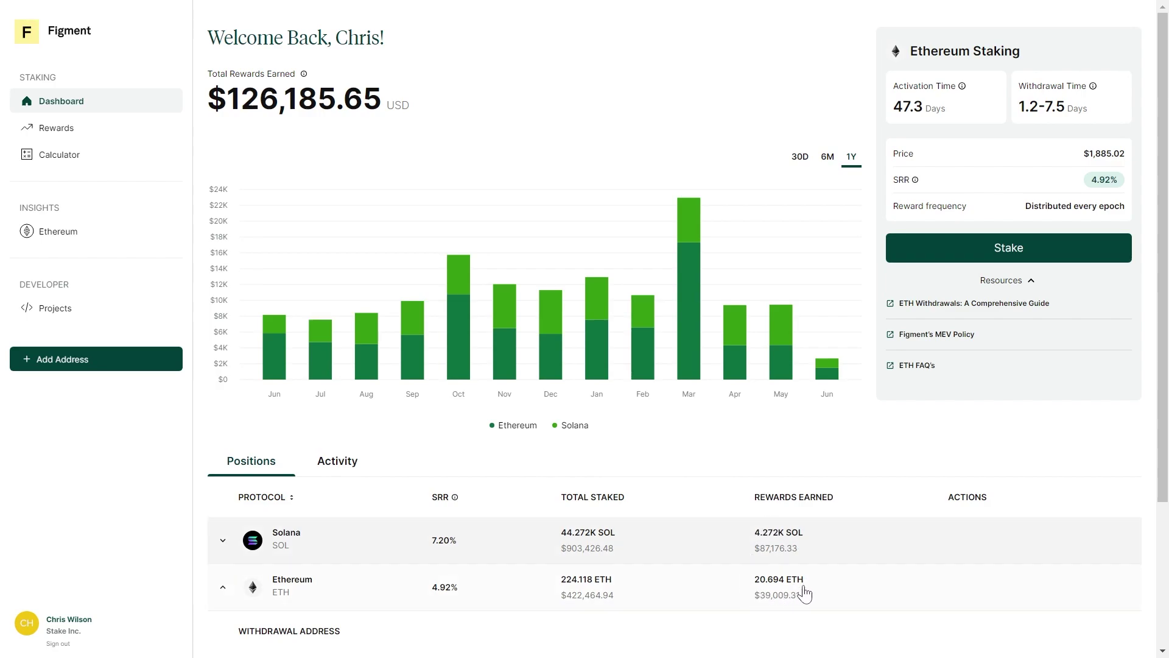
Review the validator details of the last listed Ethereum withdrawal address, and close them
left_click_drag(756, 588, 804, 590)
left_click(825, 591)
scroll(386, 569, "down", 3)
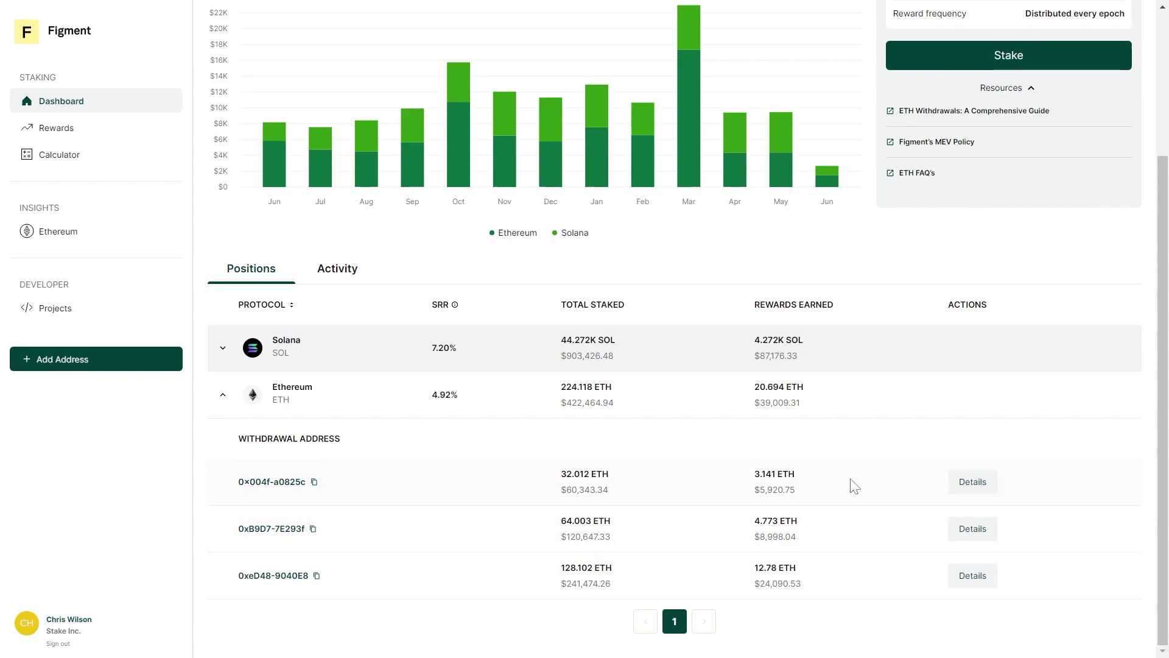
left_click(973, 575)
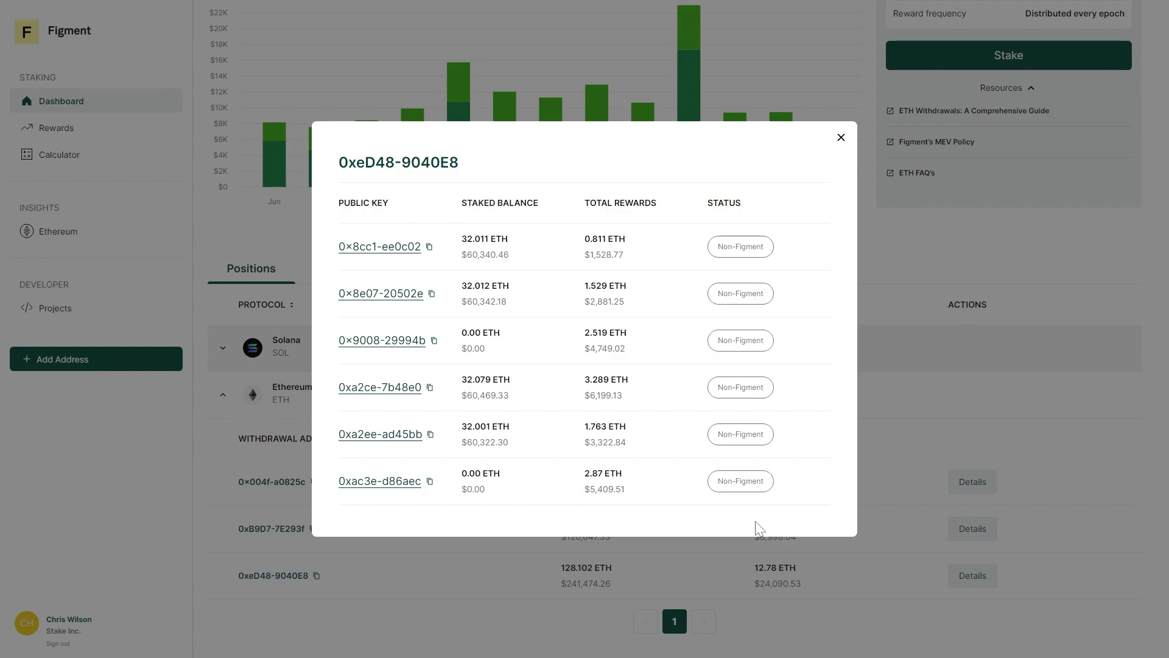
left_click(841, 137)
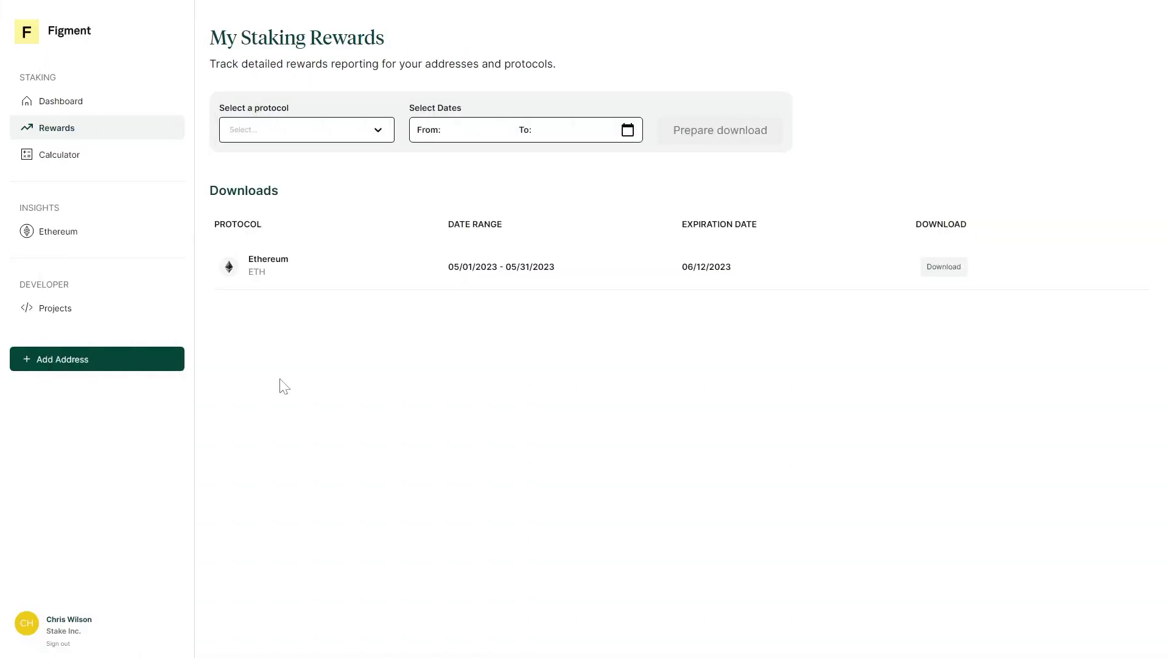
Select Ethereum as the protocol for the staking rewards report and set its start date to 12/01/2022
left_click(338, 136)
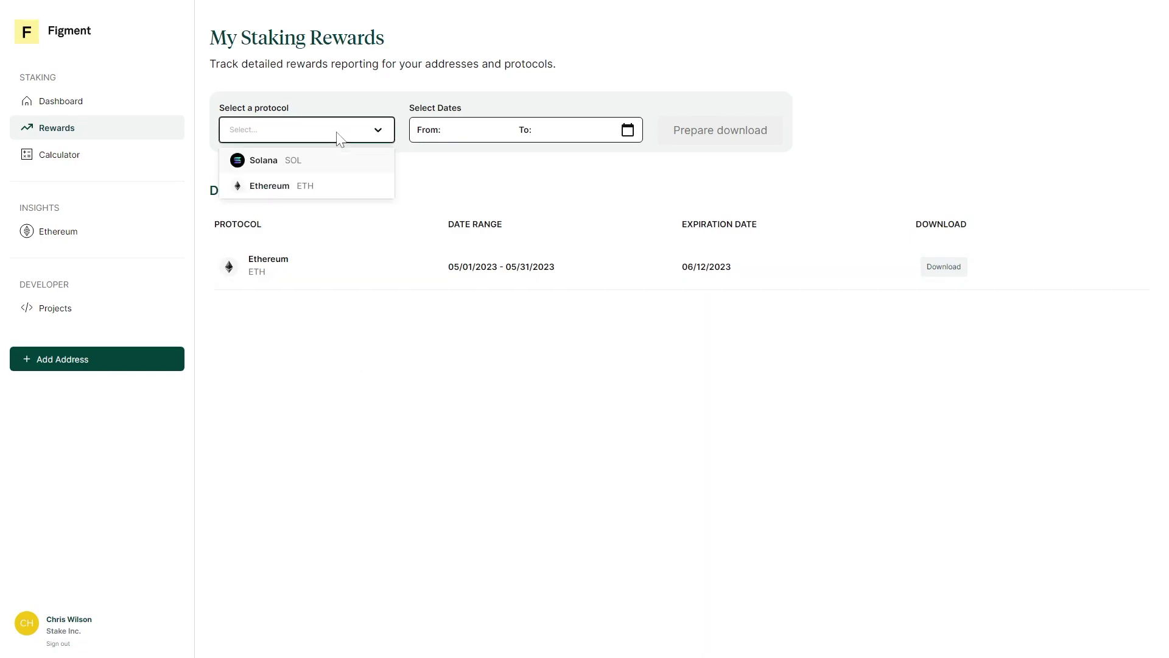
left_click(277, 186)
left_click(459, 139)
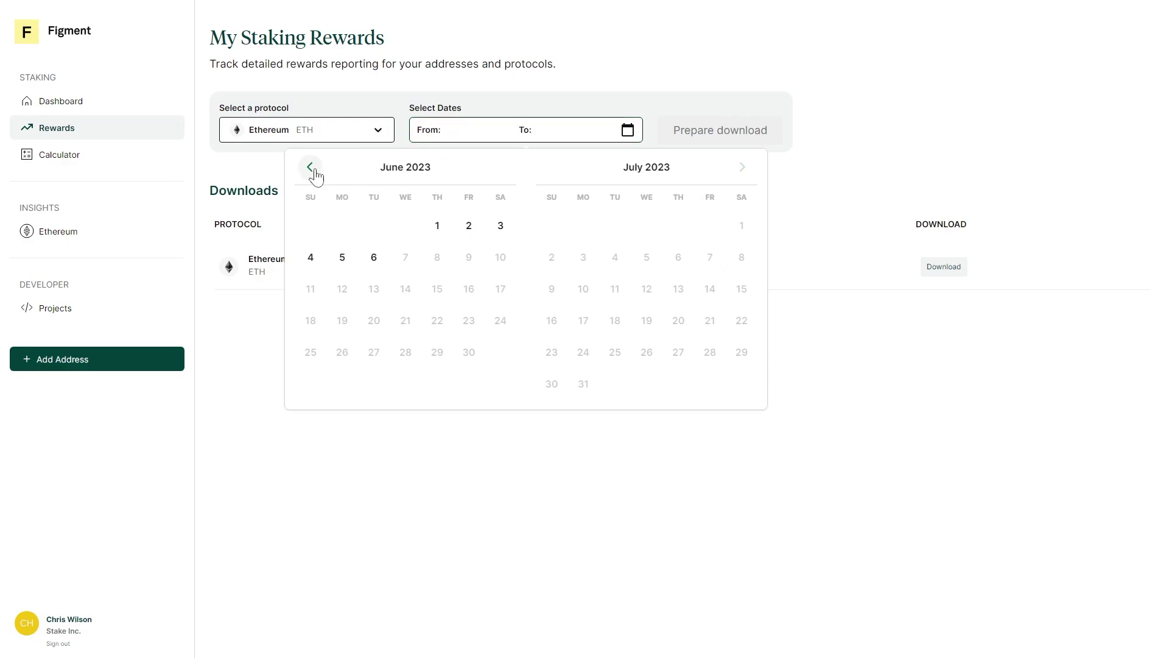
left_click(311, 168)
left_click(310, 168)
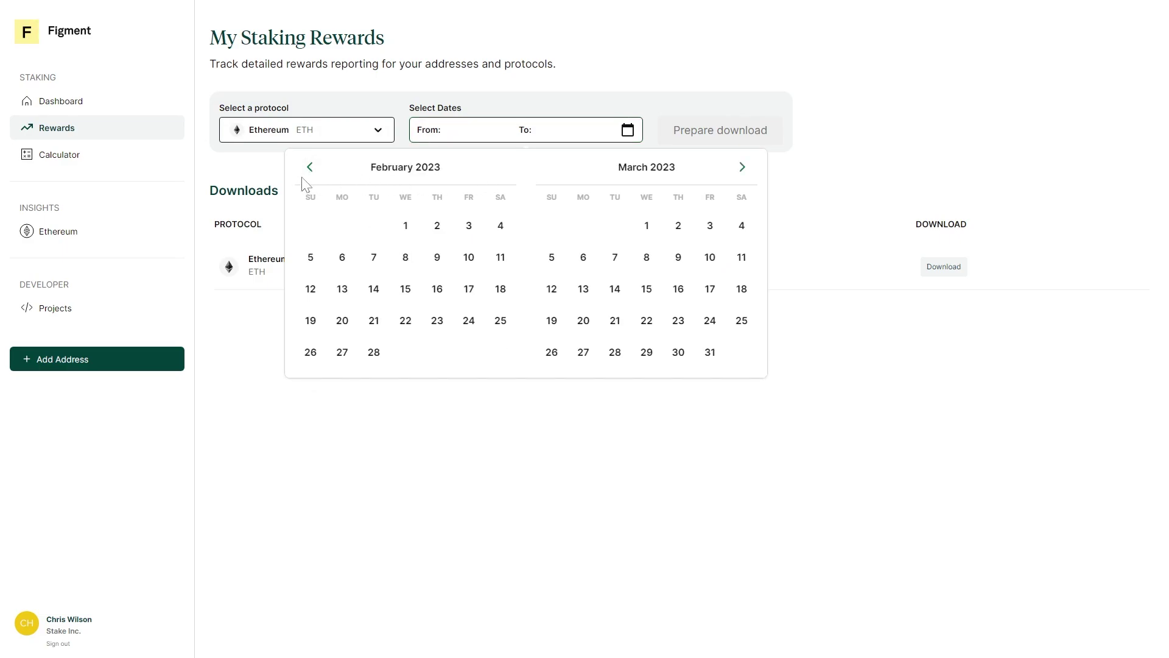
left_click(310, 168)
left_click(309, 168)
left_click(437, 232)
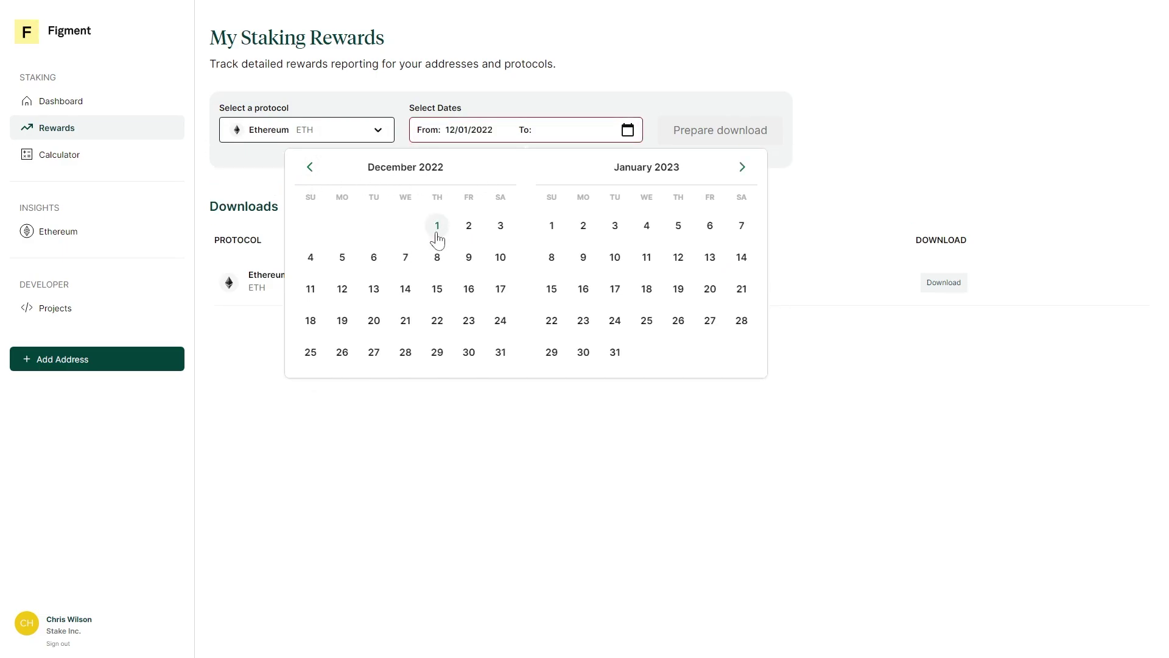
Set the rewards report's end date to 06/06/2023 and prepare the download
left_click(742, 168)
left_click(742, 168)
left_click(743, 168)
left_click(742, 168)
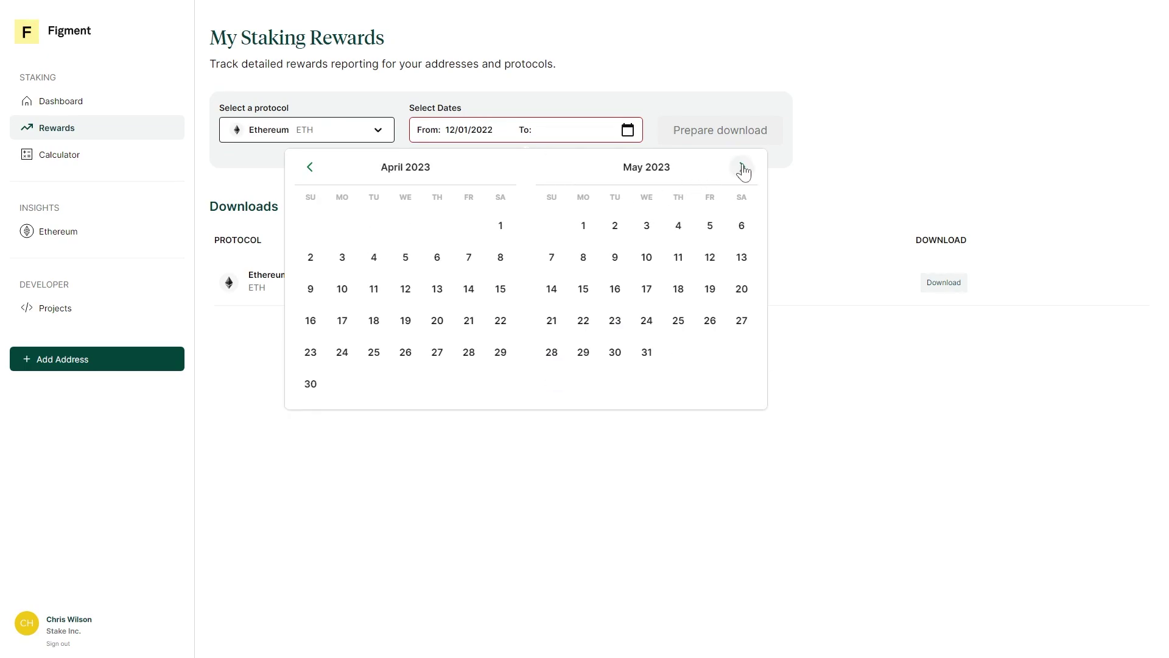
left_click(650, 353)
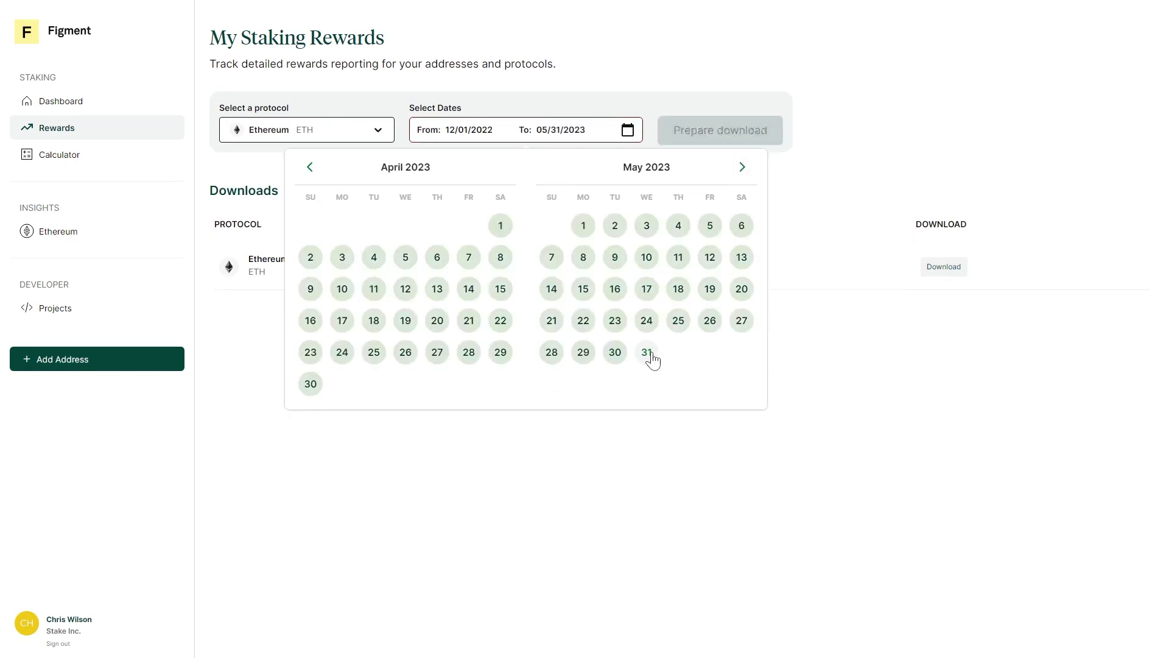
left_click(742, 168)
left_click(615, 257)
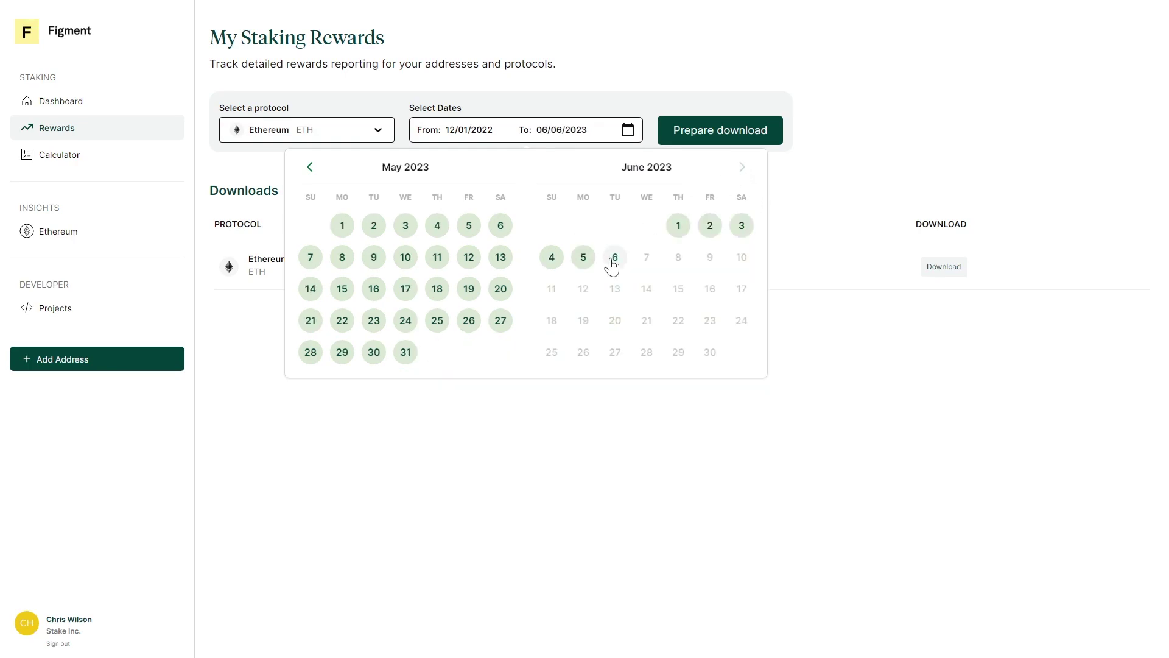
left_click(696, 132)
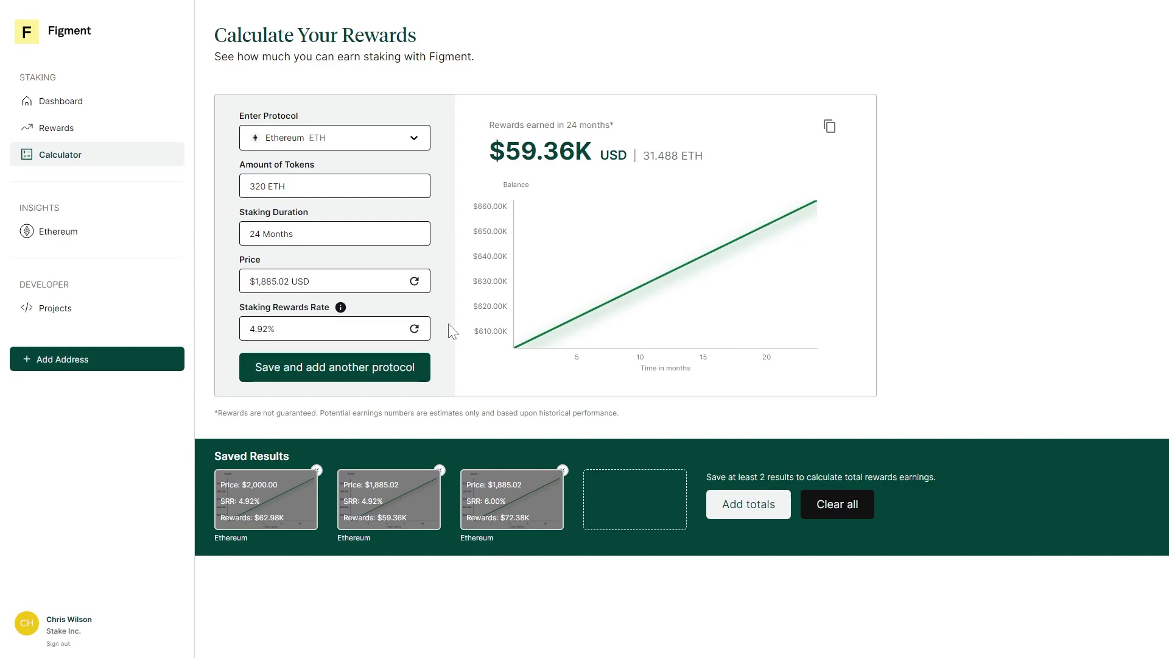
Calculate Ethereum rewards with a price of $4,000 USD and a staking rewards rate of 6.7%, and save the result
left_click(425, 143)
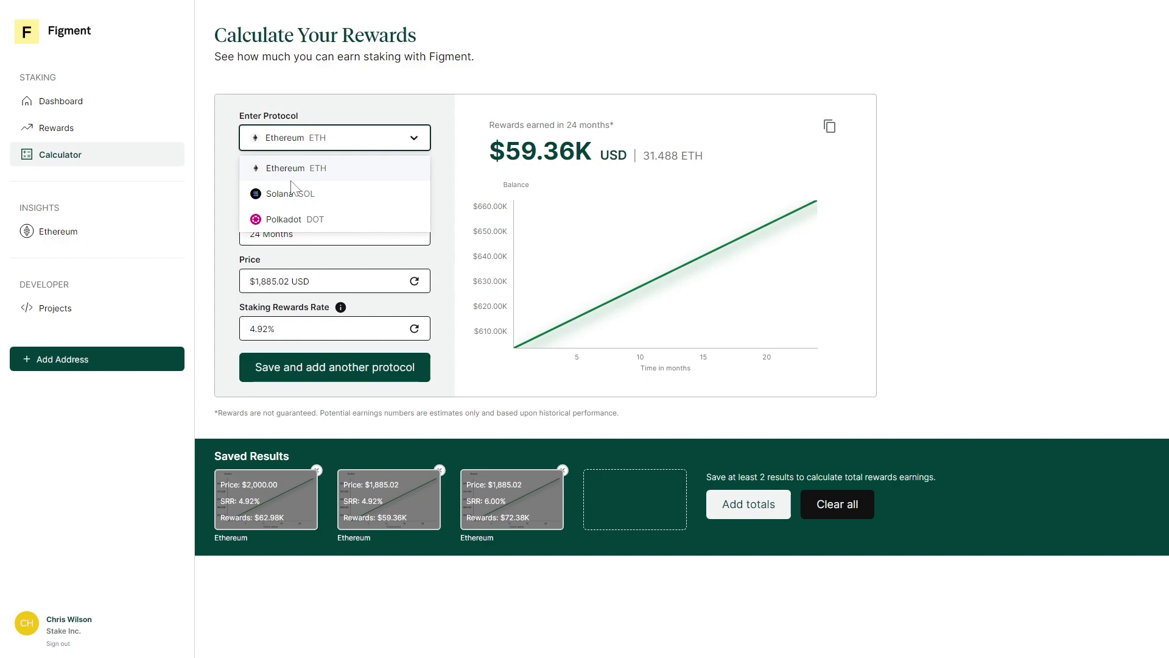
left_click(239, 149)
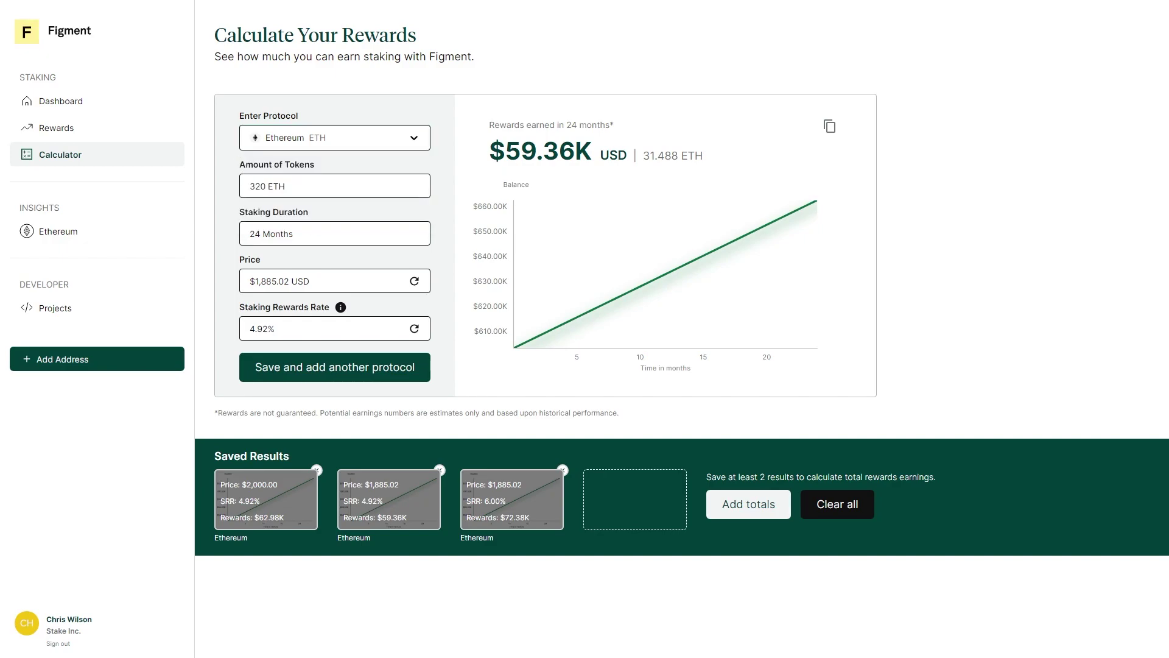
key("Tab")
key("Tab")
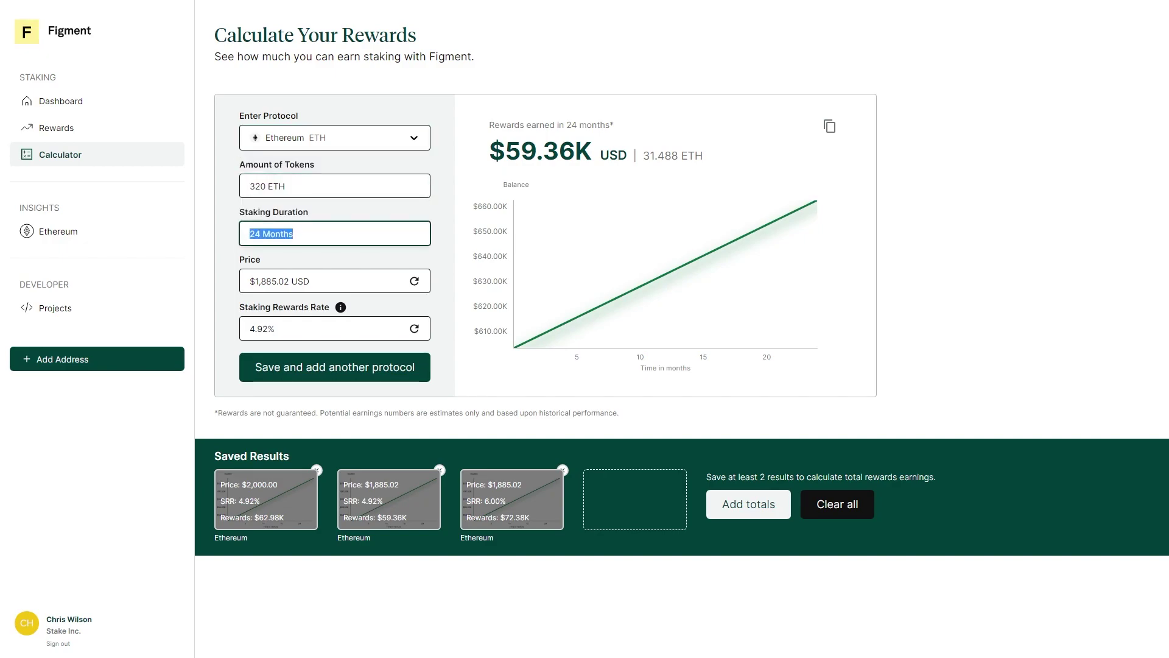
key("Tab")
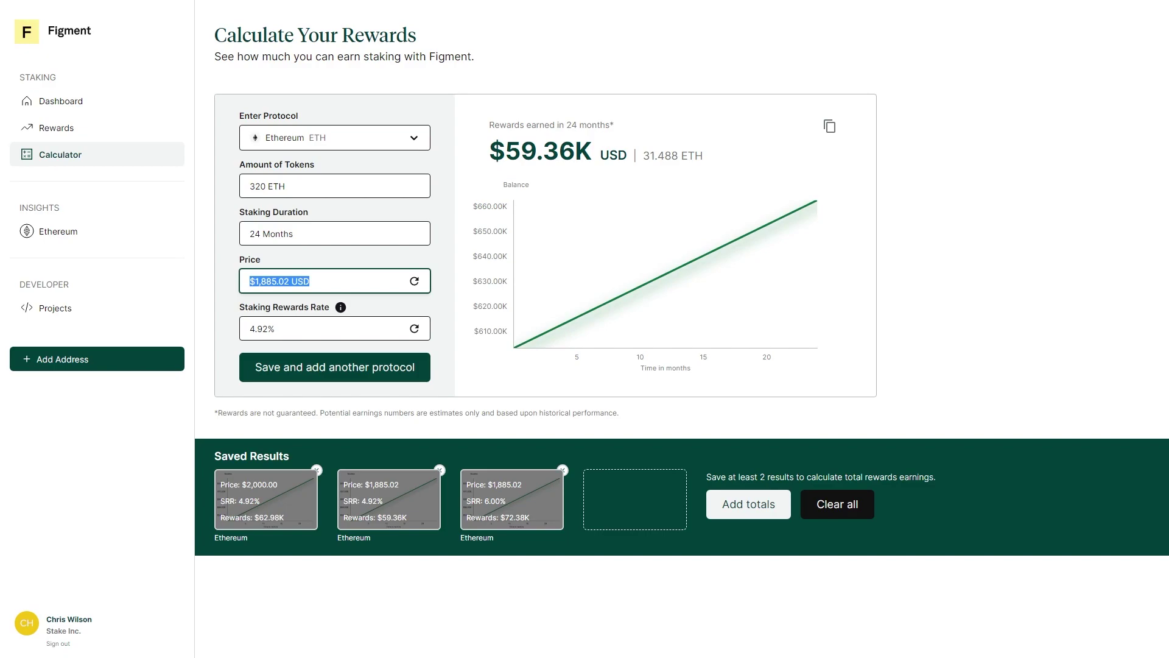
key("BackSpace")
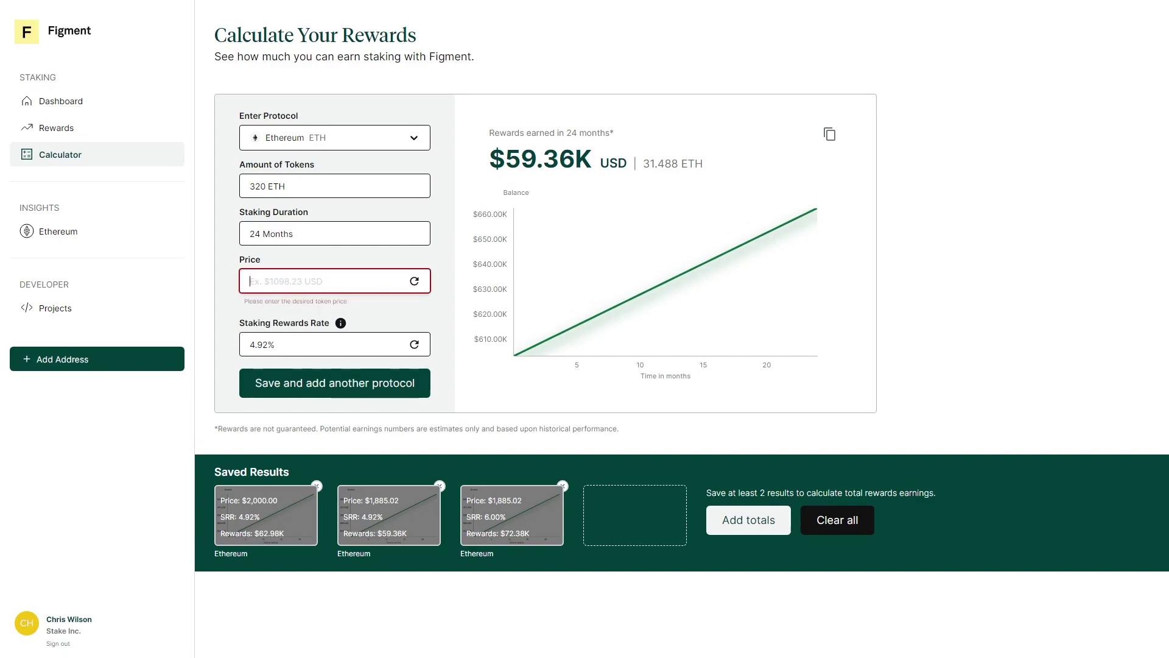
type("4000")
key("Tab")
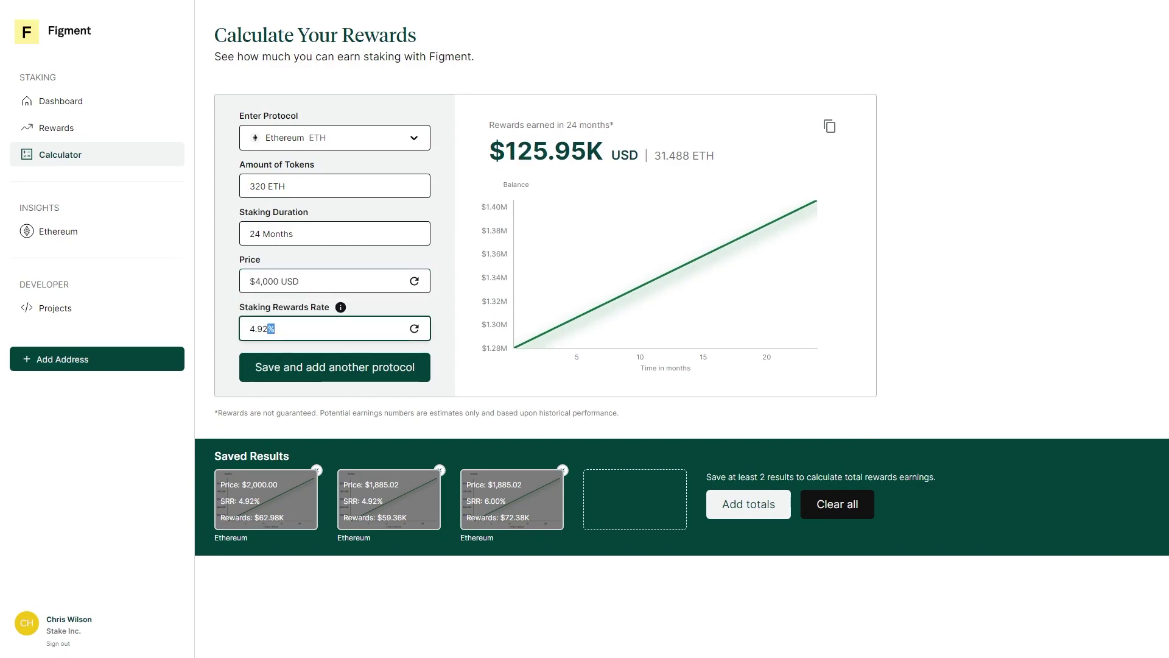
type("6.7")
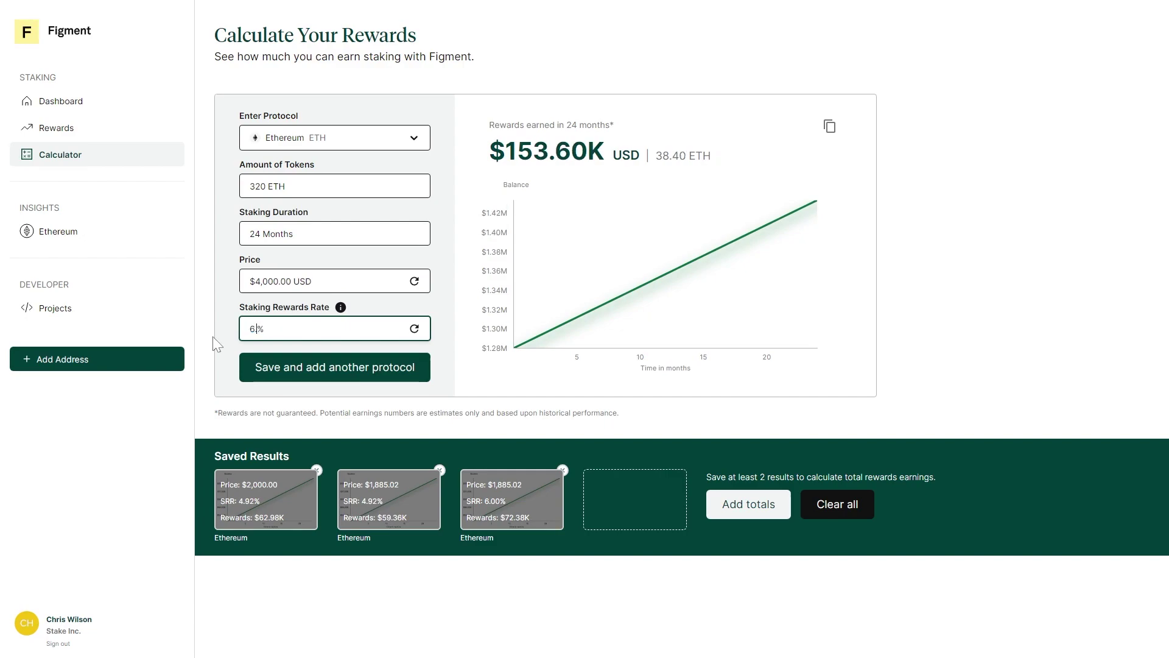
left_click(335, 373)
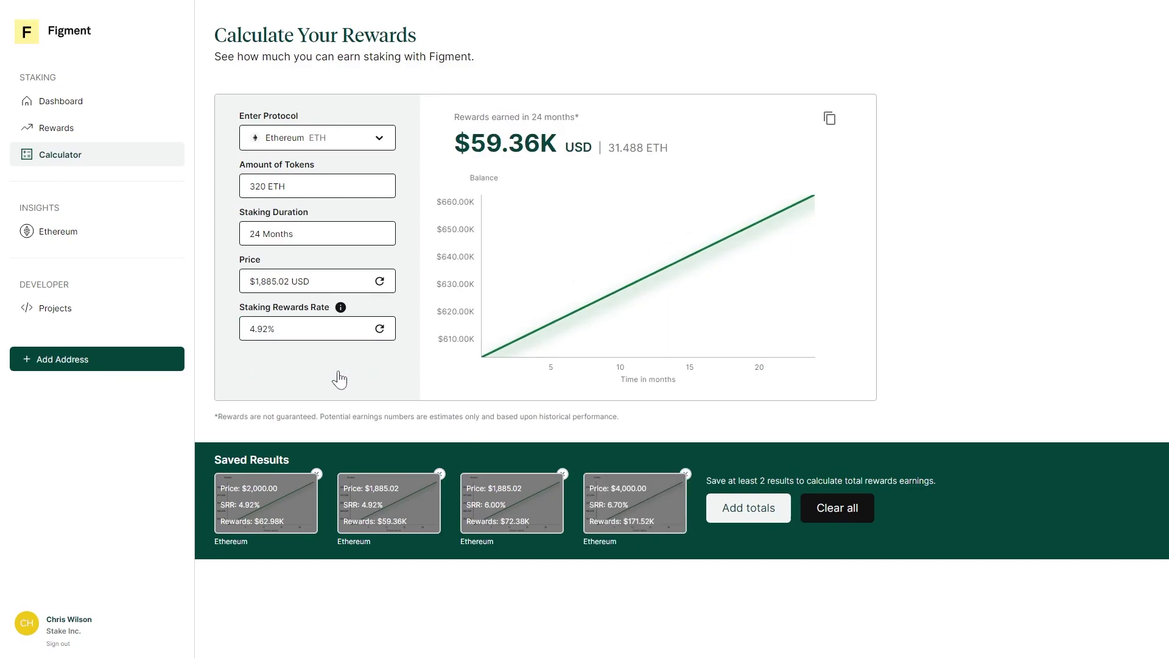
Total the saved calculator results, review the compared scenarios and copy the link to the totals
left_click(748, 509)
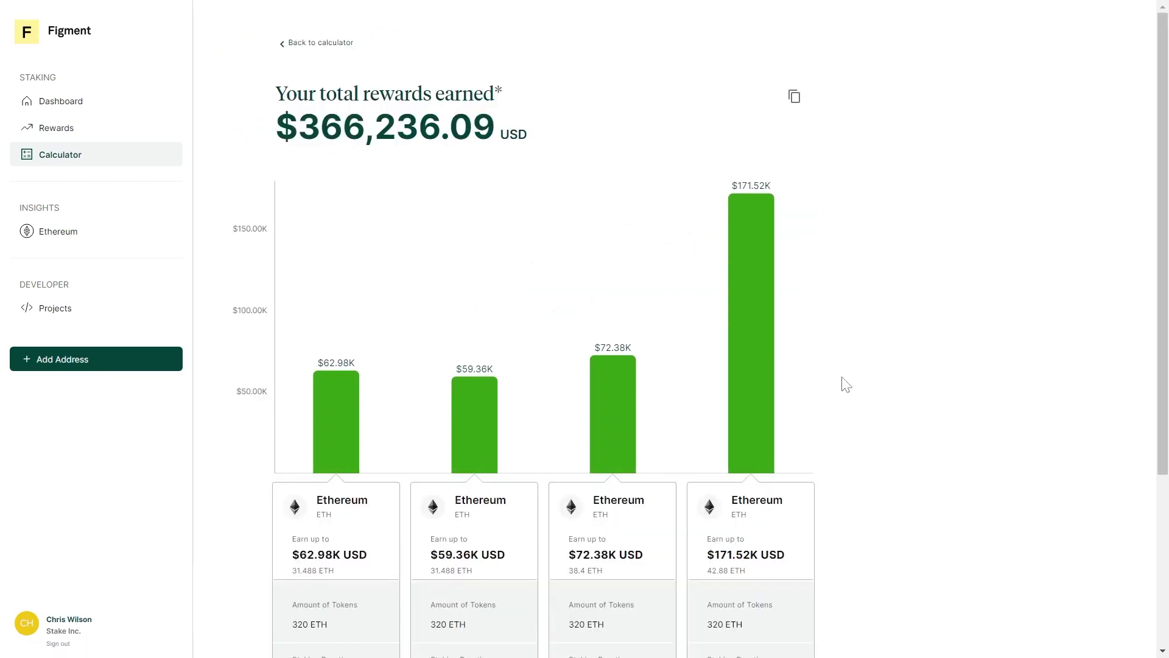
scroll(849, 379, "down", 4)
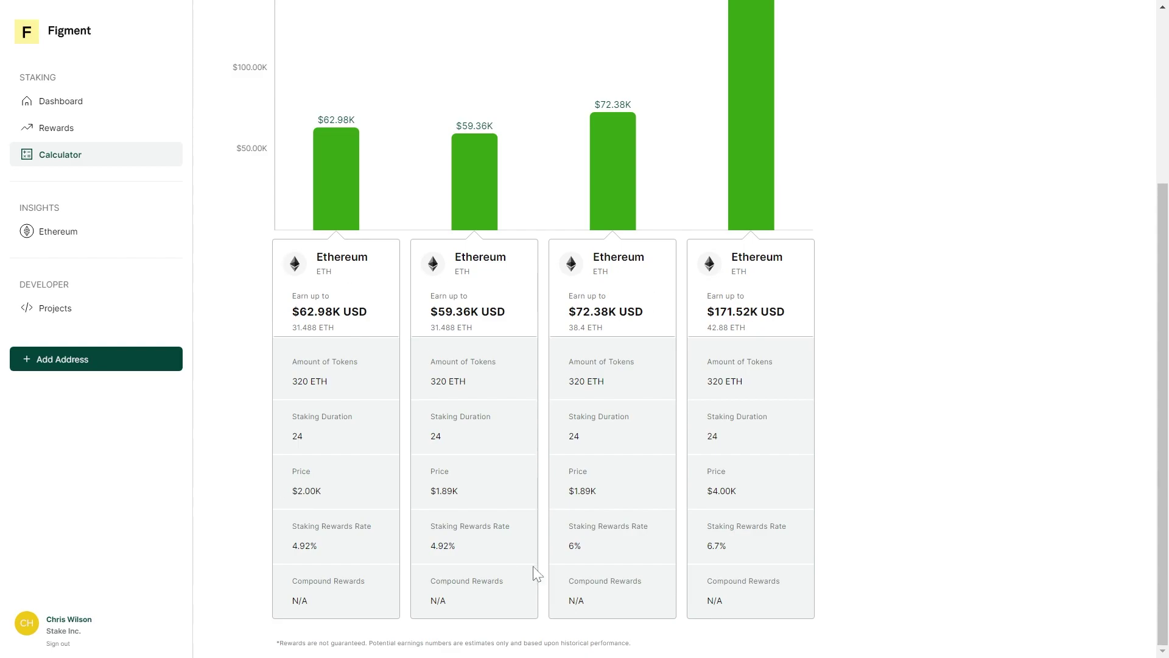
scroll(897, 387, "up", 4)
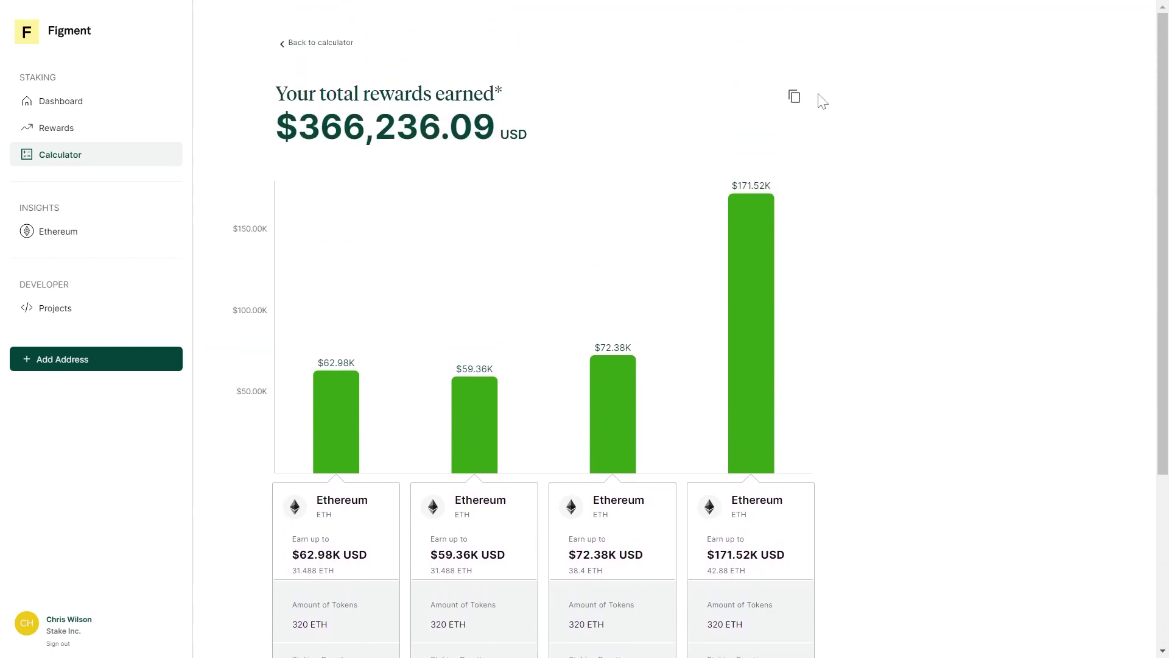
left_click(793, 98)
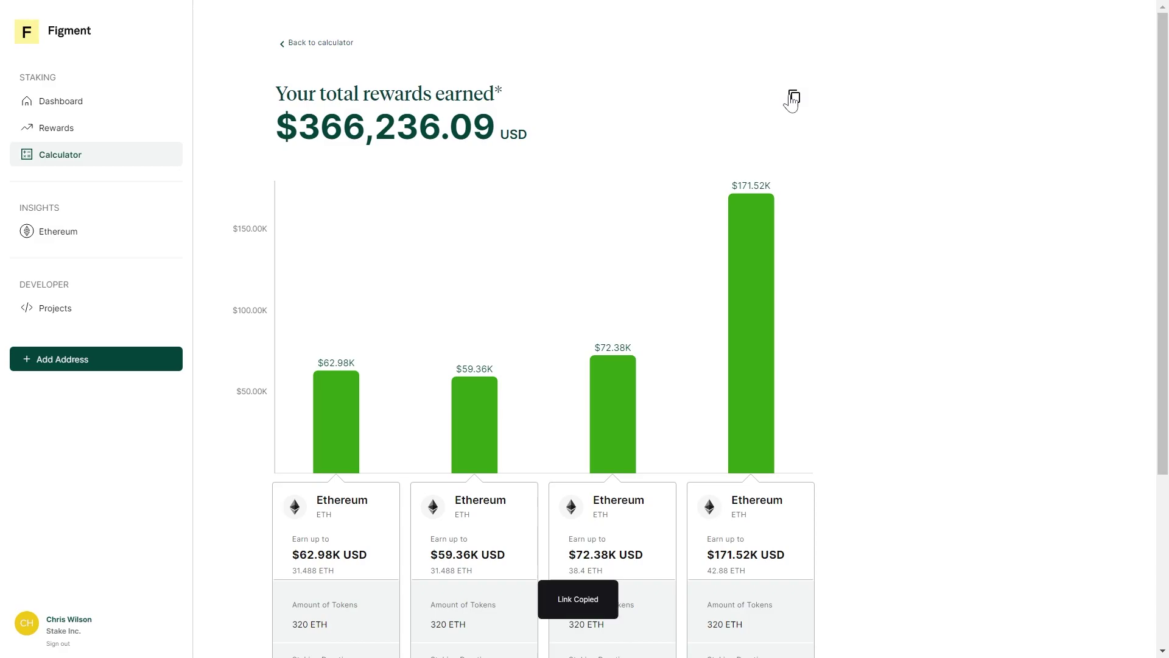
Open the Ethereum insights and browse the network-wide validator and daily rewards charts
left_click(59, 234)
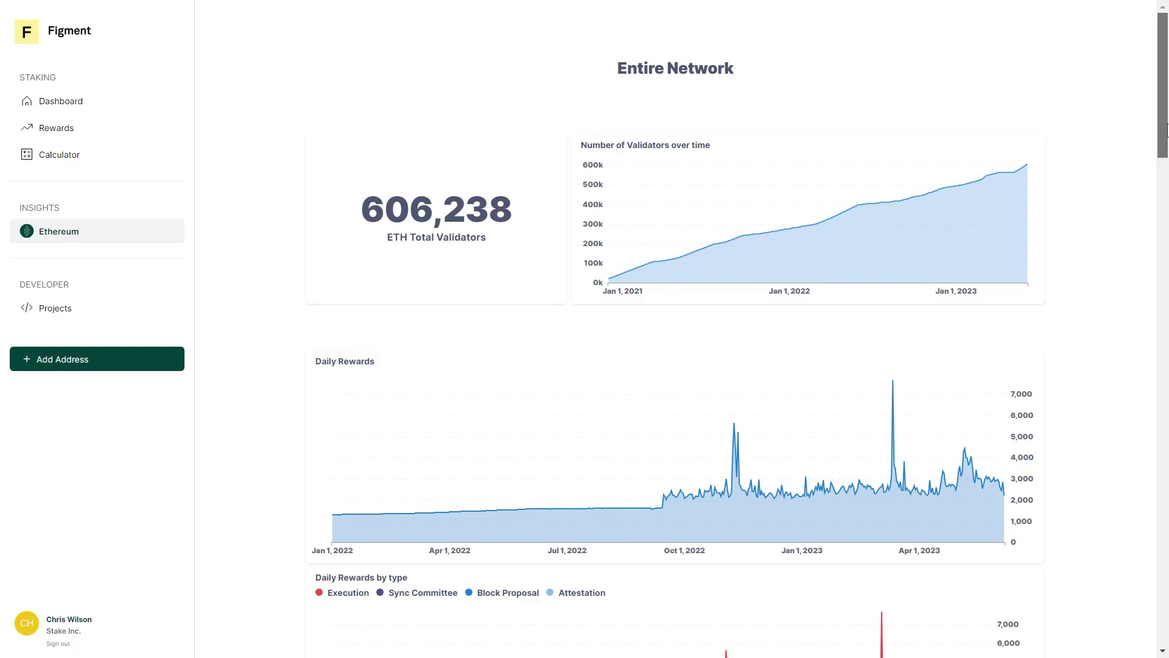
left_click_drag(1168, 129, 1167, 402)
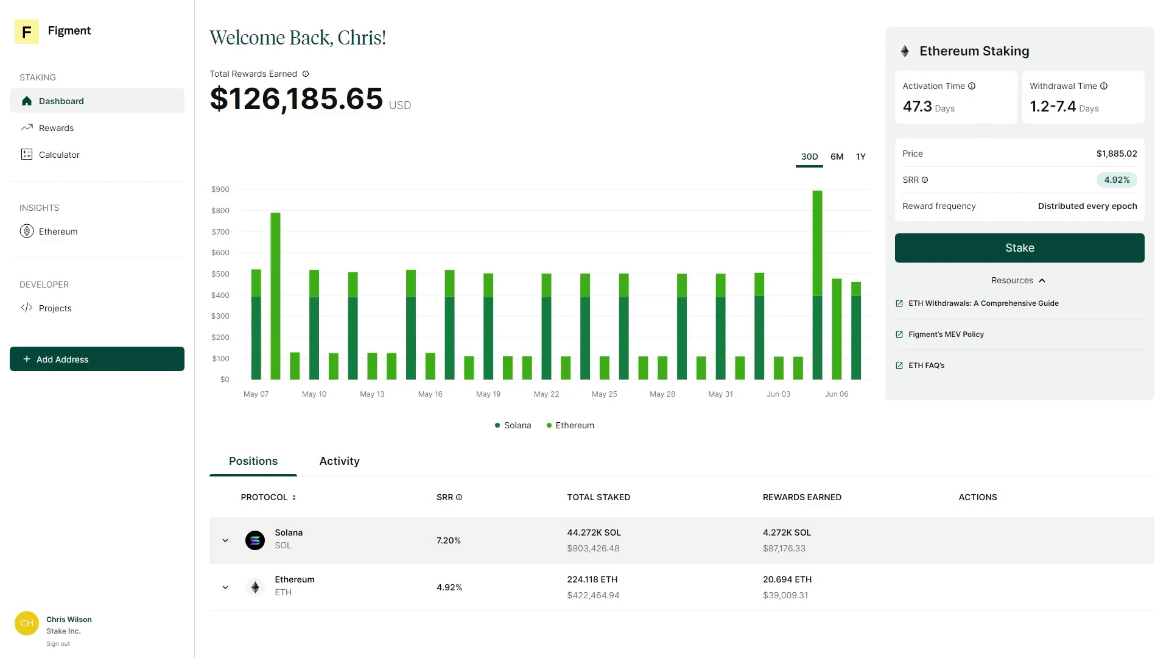
left_click_drag(904, 107, 933, 110)
left_click(936, 110)
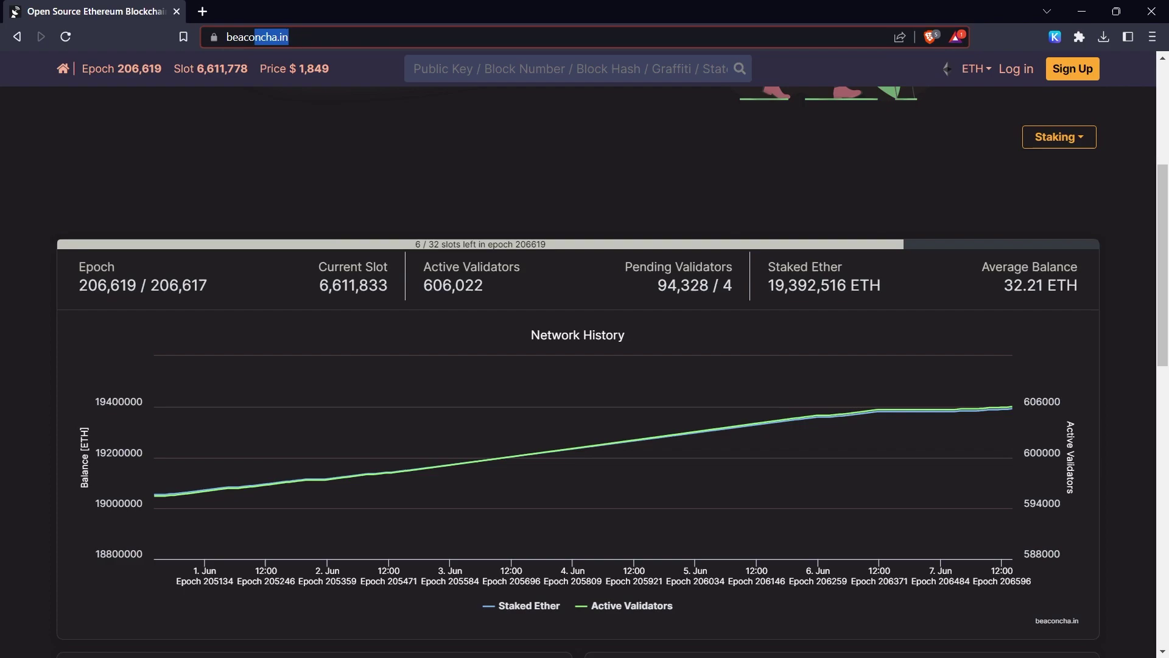
Check the pending validators figure and its explanation in the beaconcha.in network overview
mouse_move(681, 274)
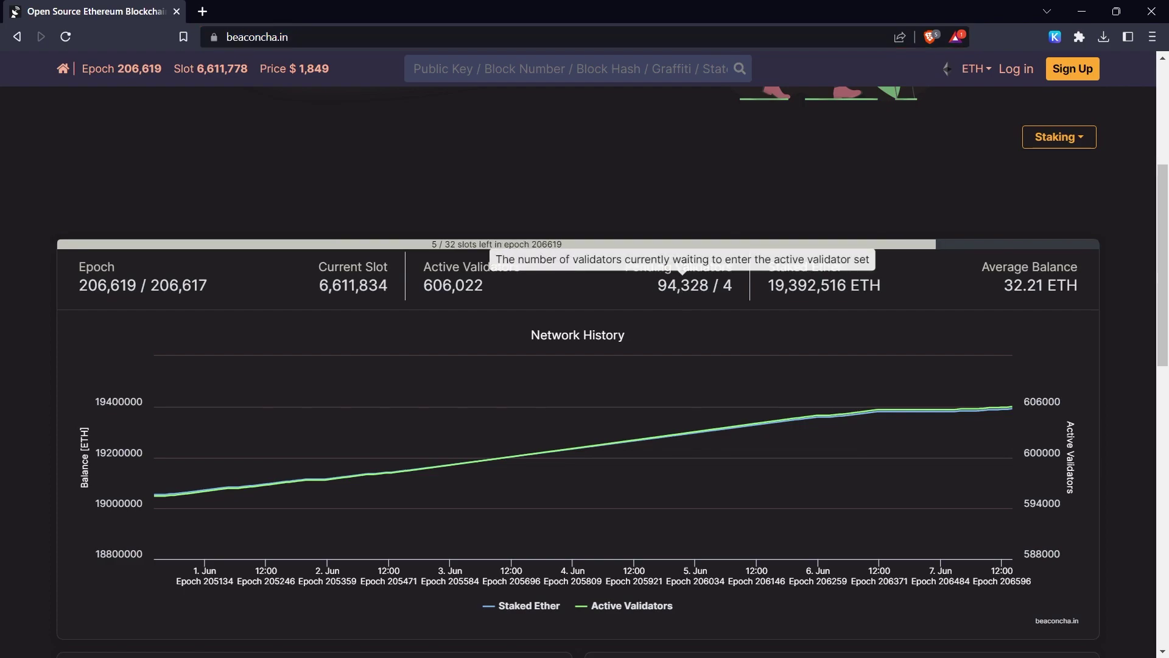
mouse_move(728, 287)
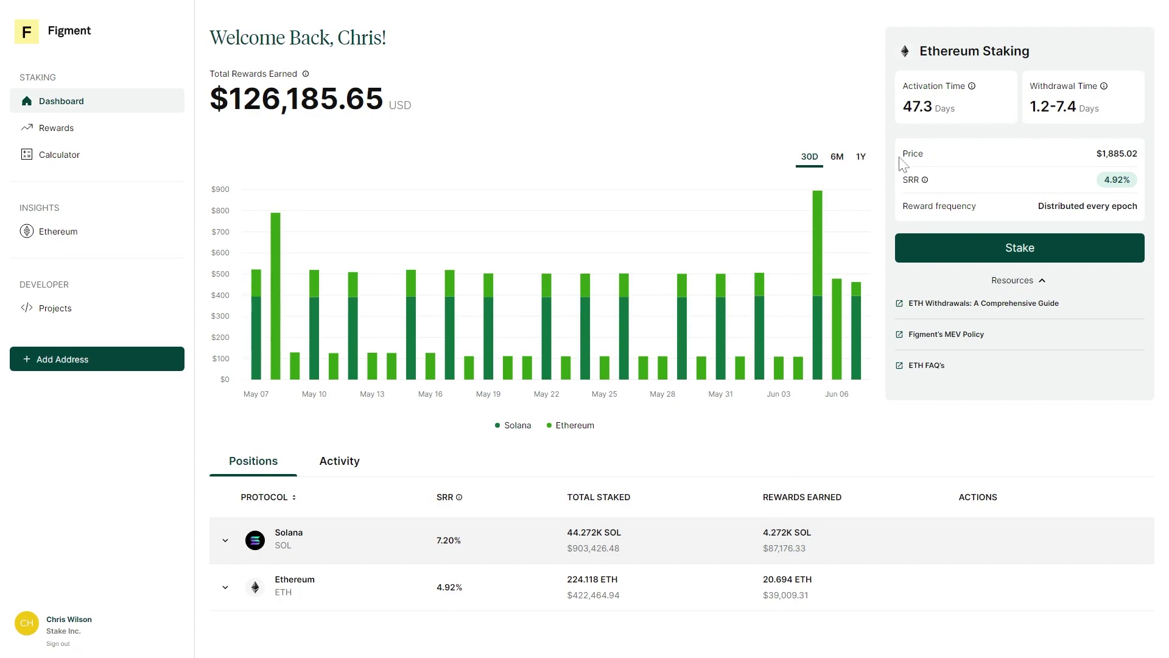
Review the Ethereum price, SRR and reward frequency in the Ethereum Staking details on the Figment dashboard
double_click(1117, 154)
double_click(1117, 180)
left_click_drag(1033, 207, 1148, 206)
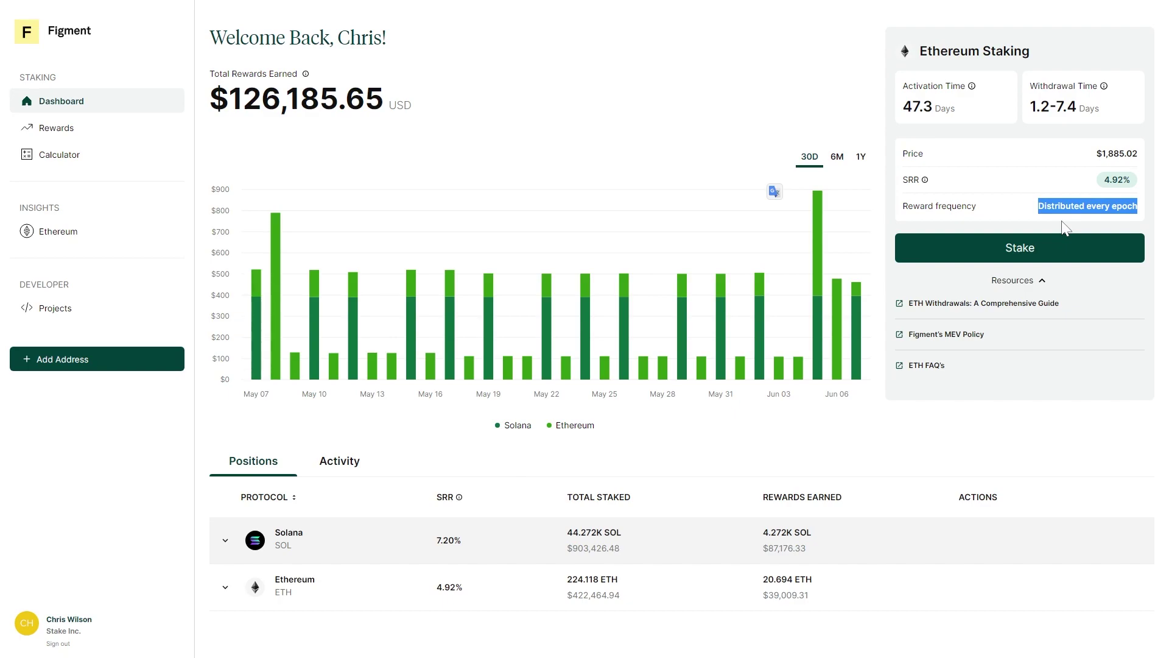
Start an Ethereum stake and browse all three pages of desktop wallets supported through WalletConnect
left_click(1025, 256)
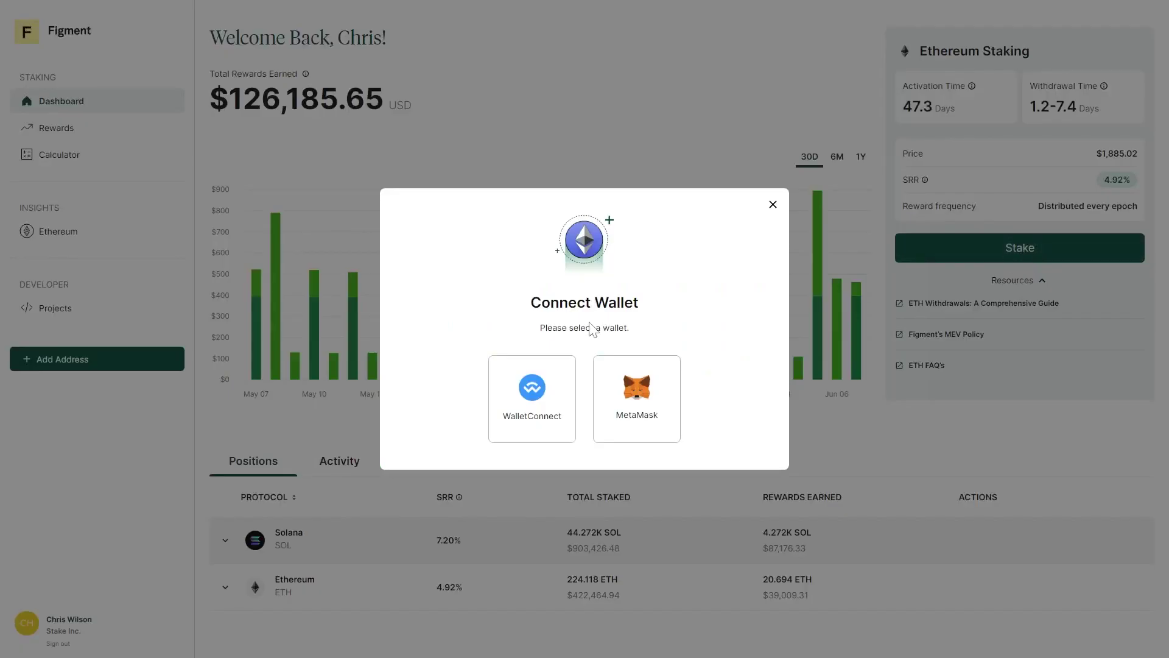
left_click(535, 405)
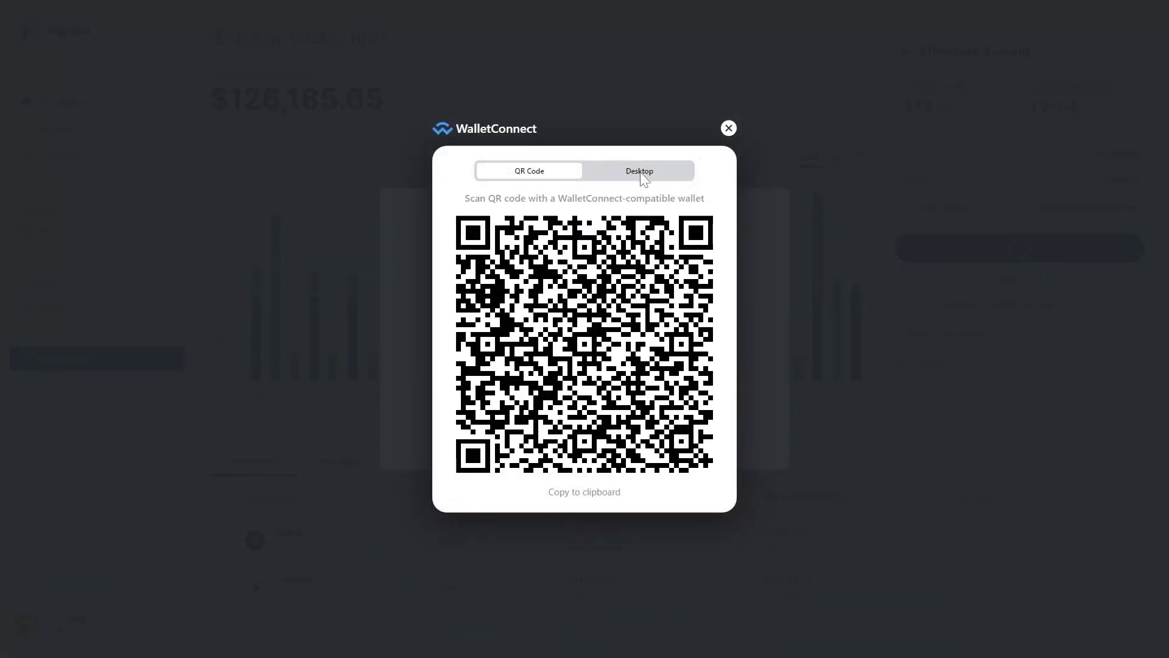
left_click(640, 172)
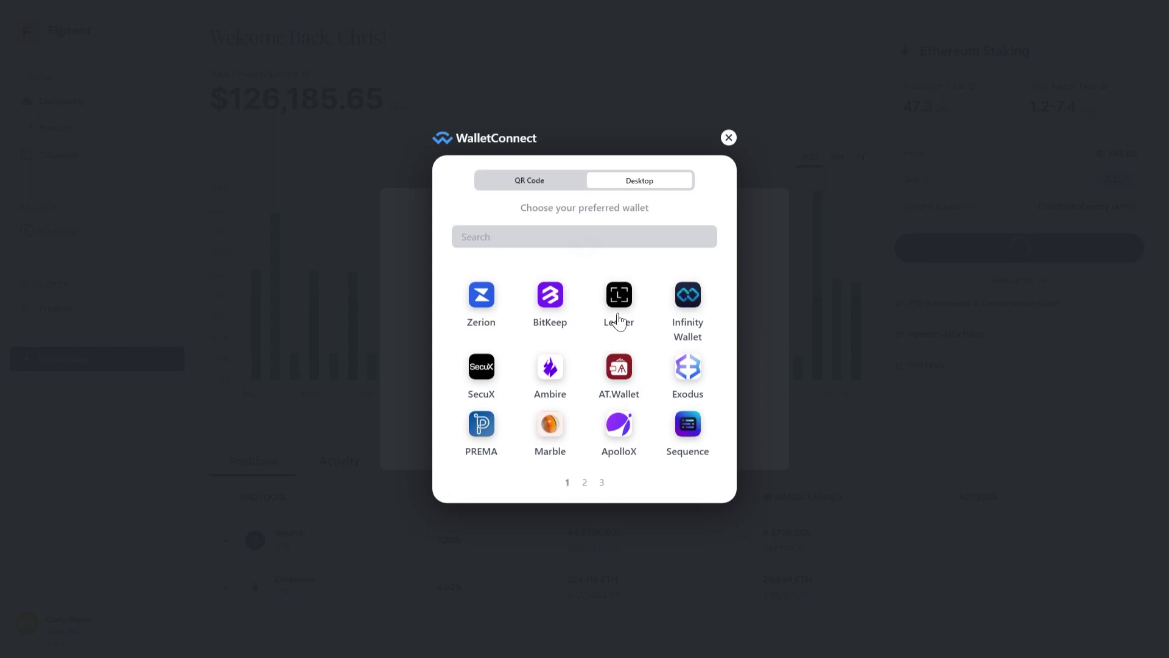
left_click(585, 483)
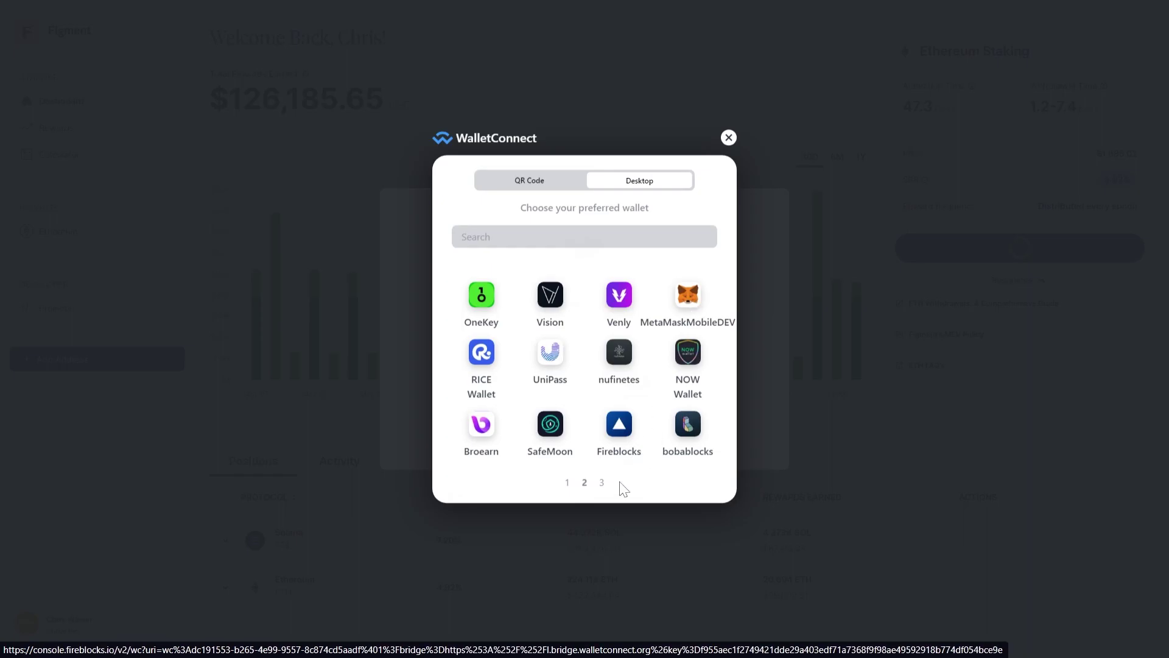
left_click(601, 482)
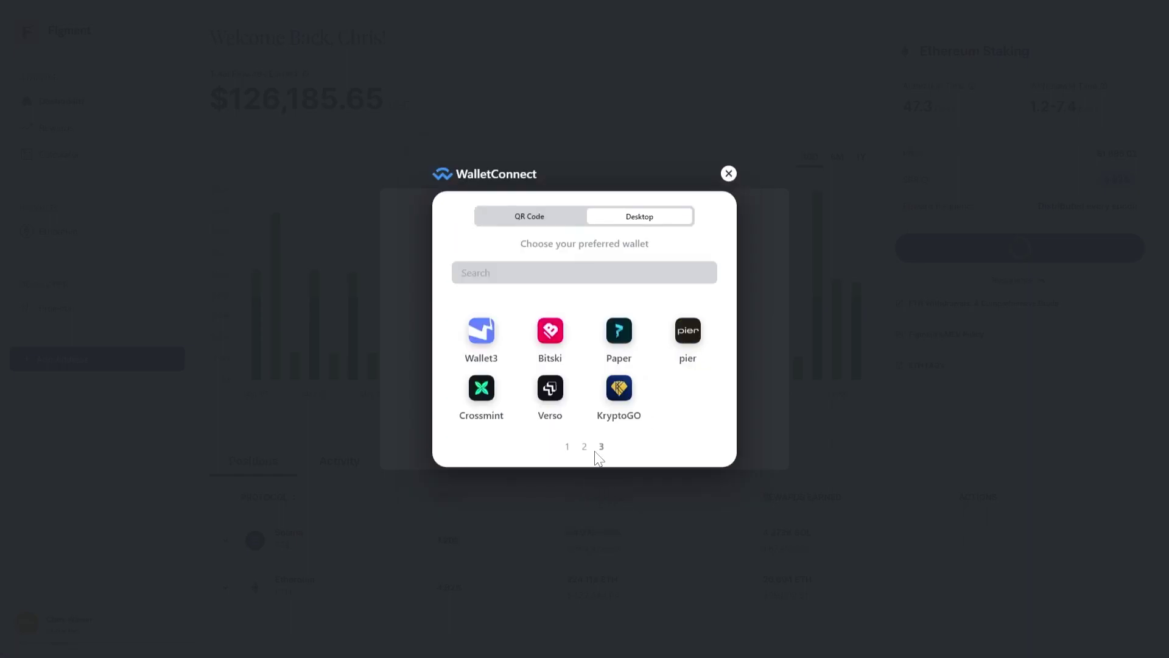
Compare WalletConnect's QR code and desktop connection options, and try the Ledger wallet from the first page of desktop wallets
left_click(566, 446)
left_click(551, 181)
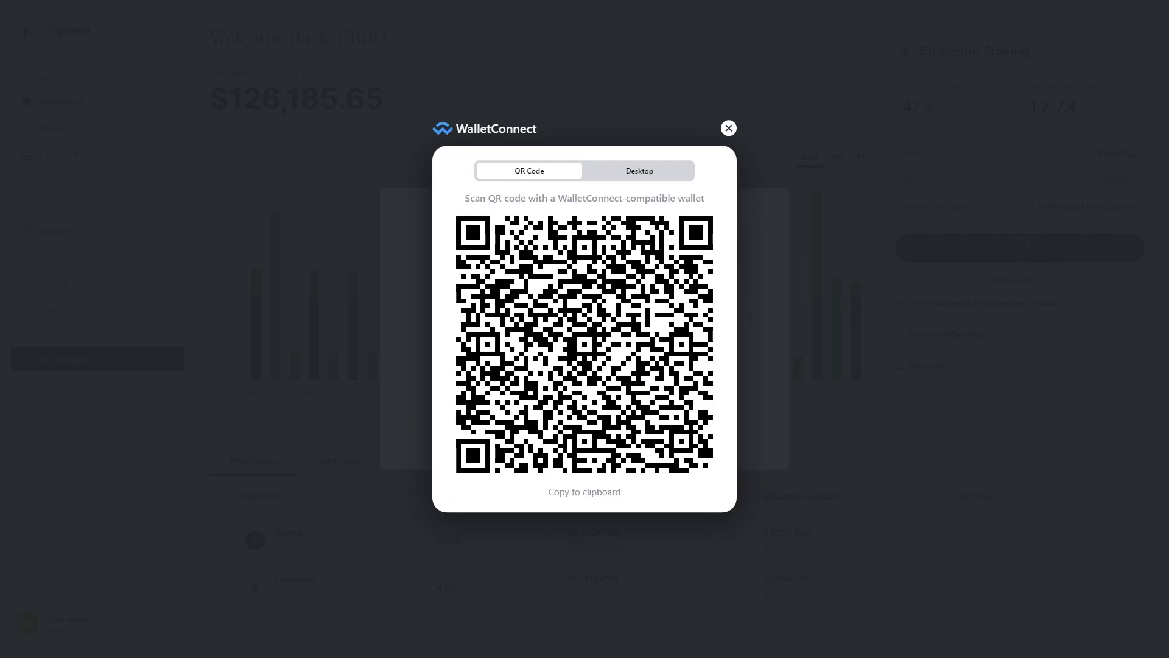
left_click(641, 172)
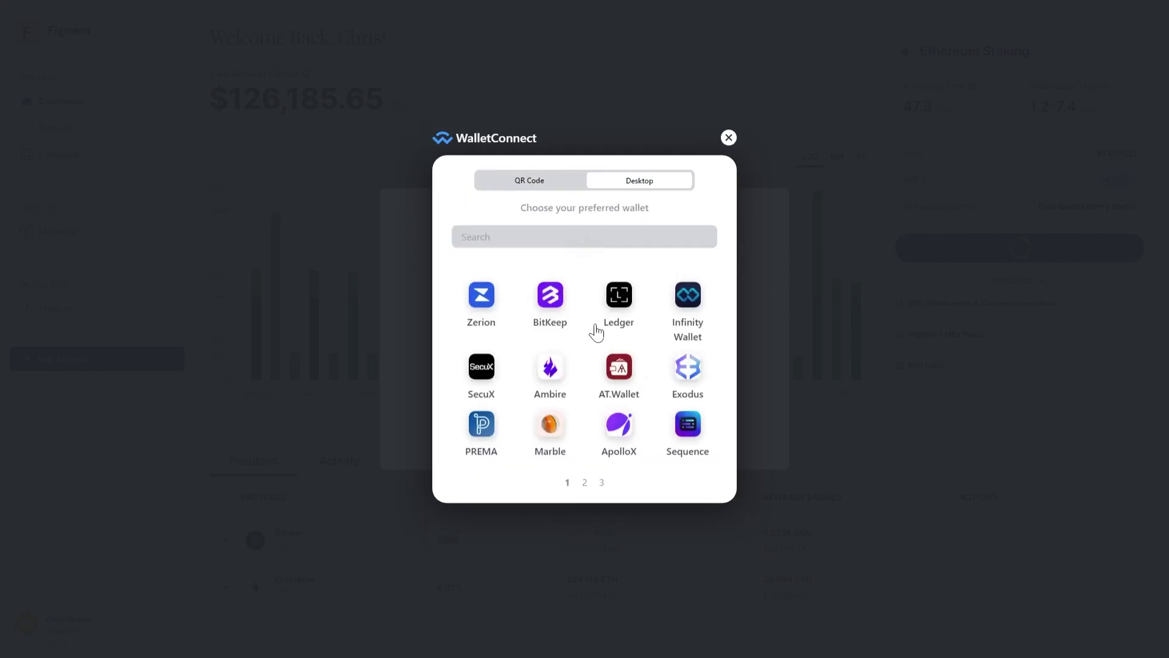
left_click(626, 299)
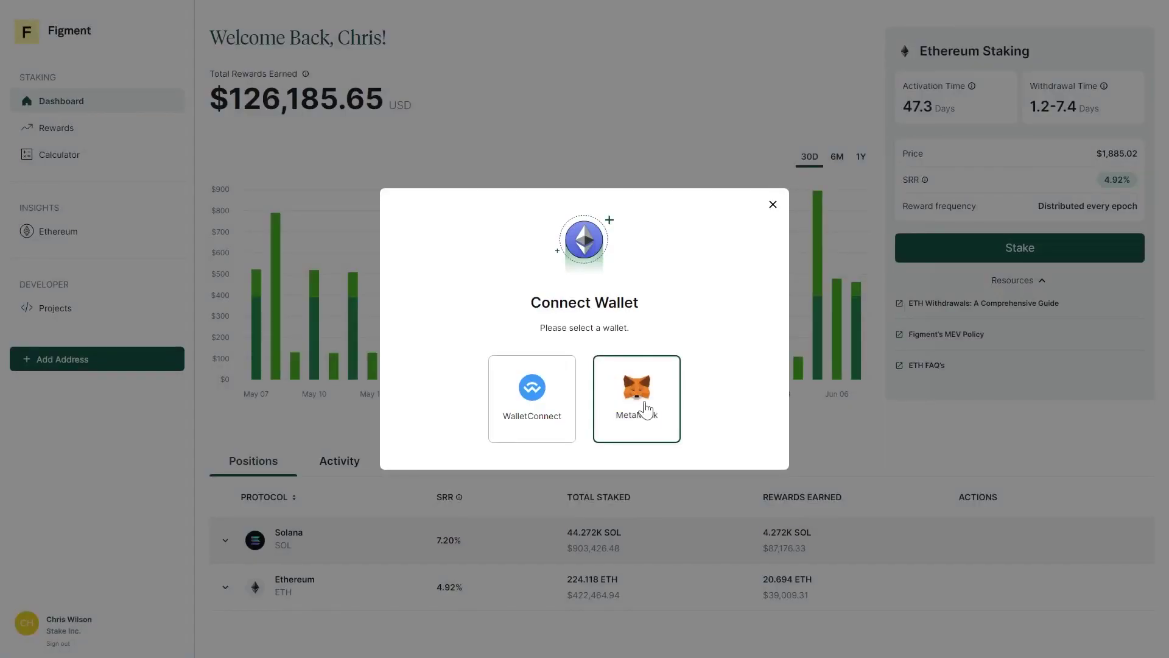
Connect MetaMask as the staking wallet with the preselected account, approving the connection request
left_click(647, 410)
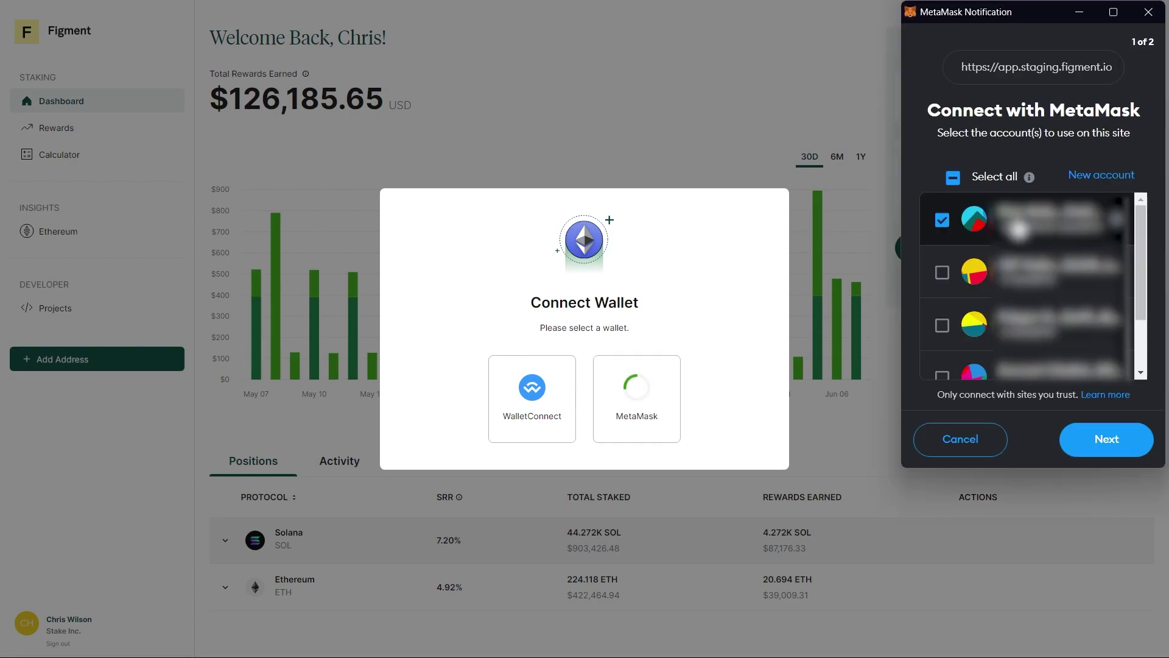
left_click(1107, 445)
left_click(1107, 443)
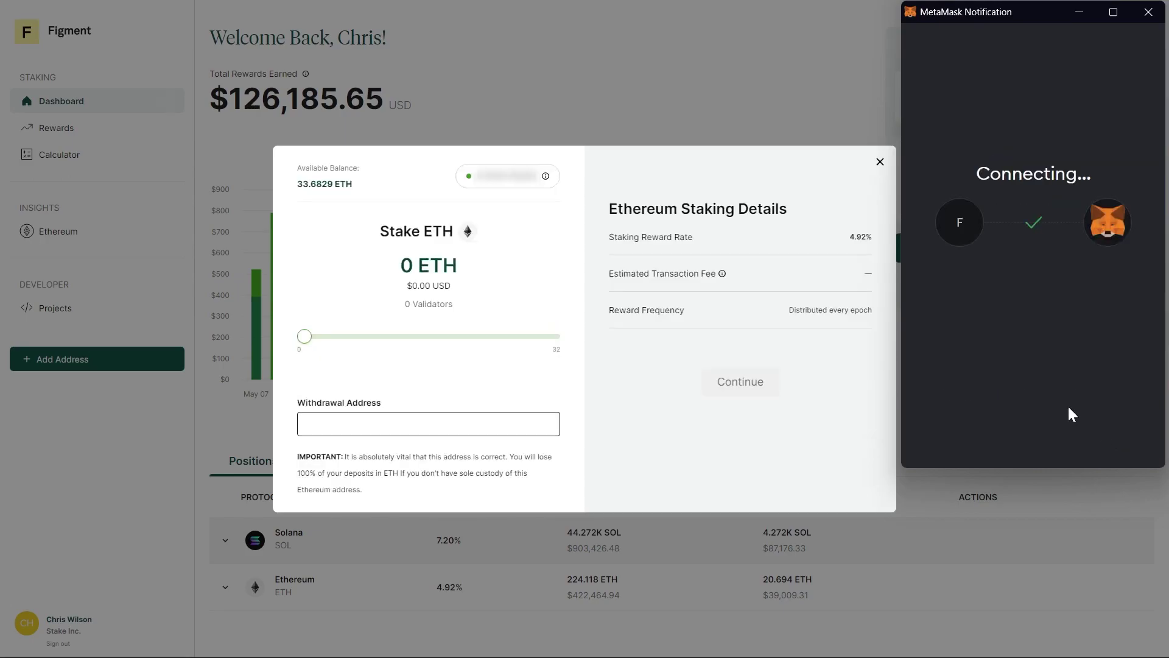
Check the available balance and connected wallet, set the staking amount to 32 ETH and fill in the suggested withdrawal address
left_click_drag(353, 184, 297, 186)
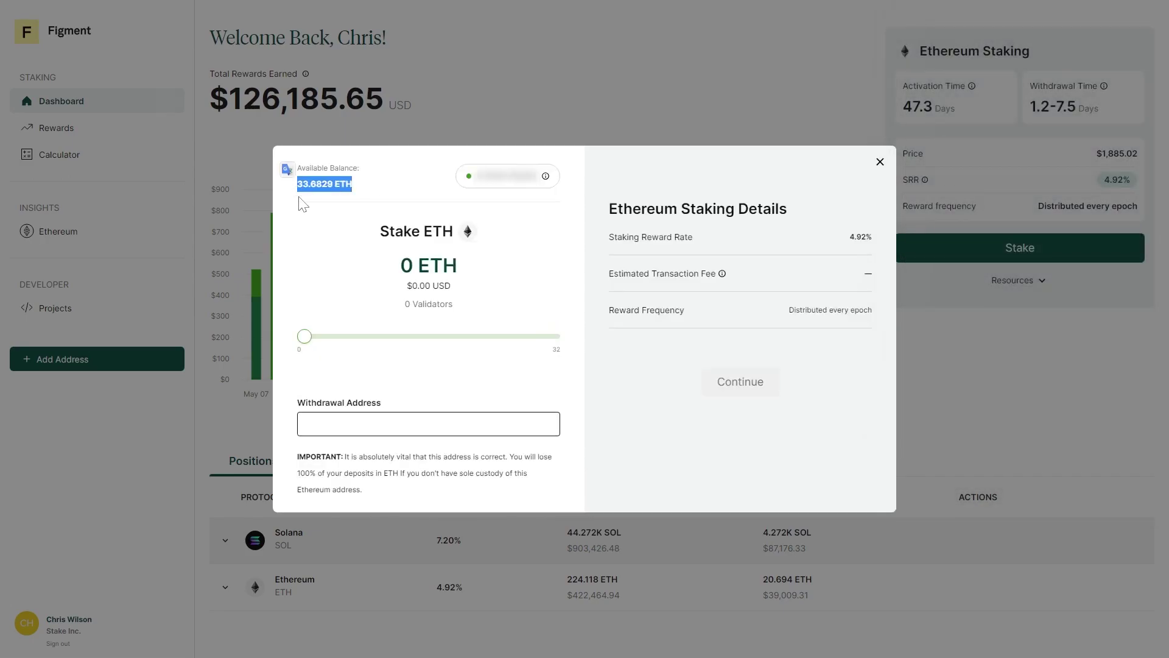
left_click_drag(459, 184, 562, 186)
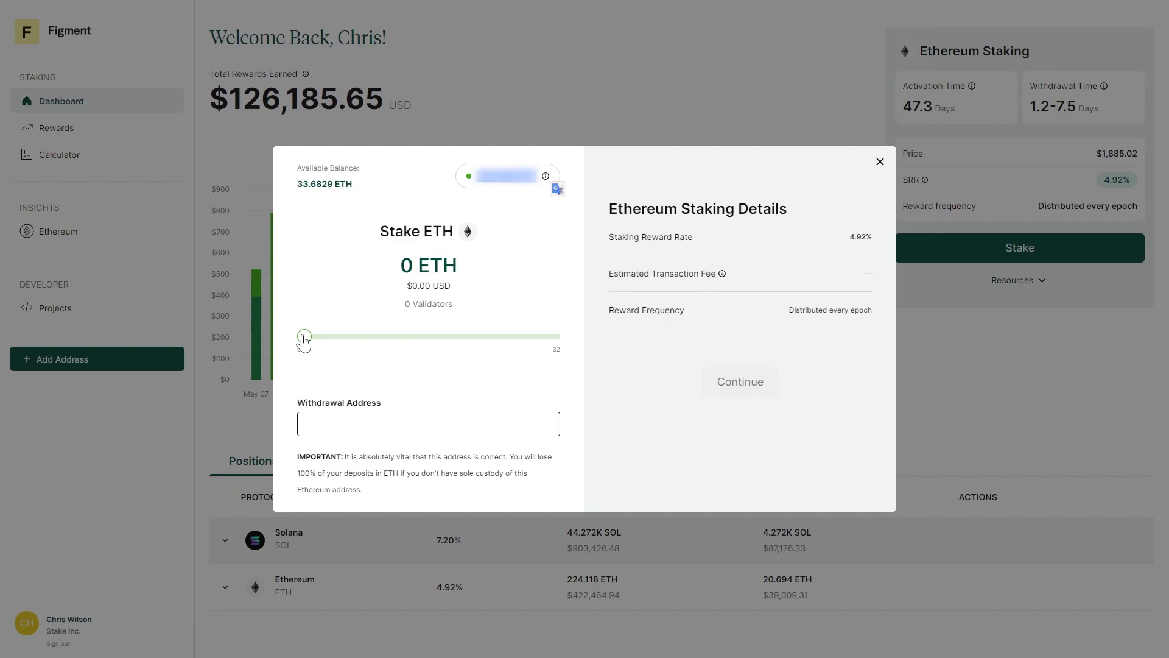
left_click_drag(304, 339, 728, 364)
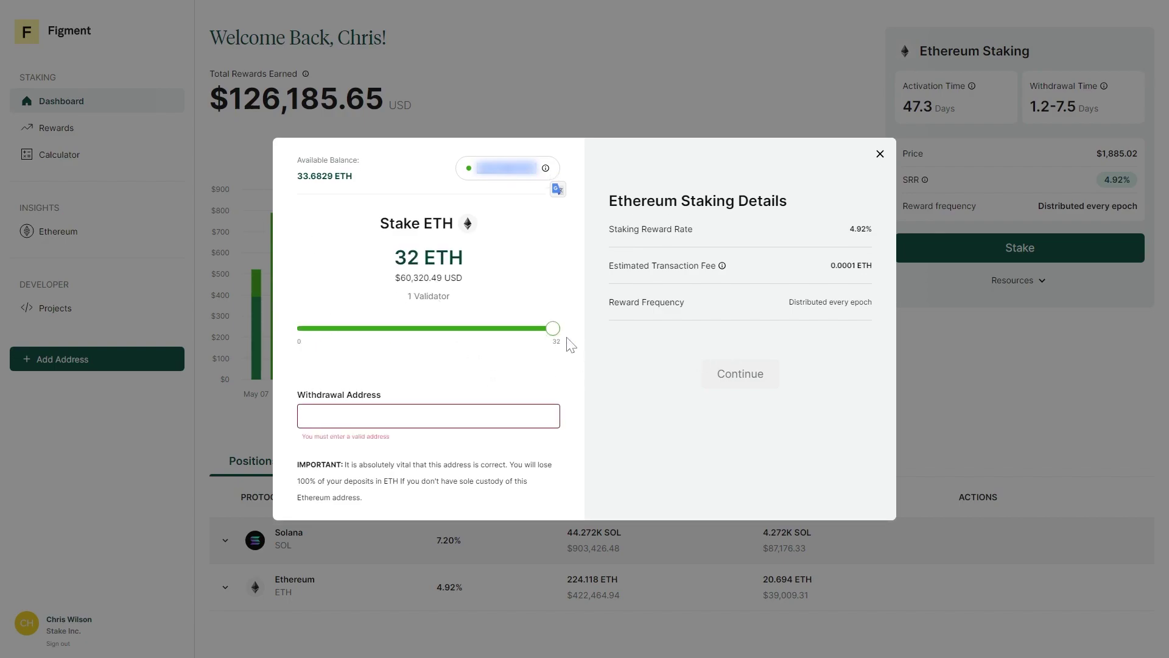
left_click_drag(571, 342, 550, 354)
left_click(386, 420)
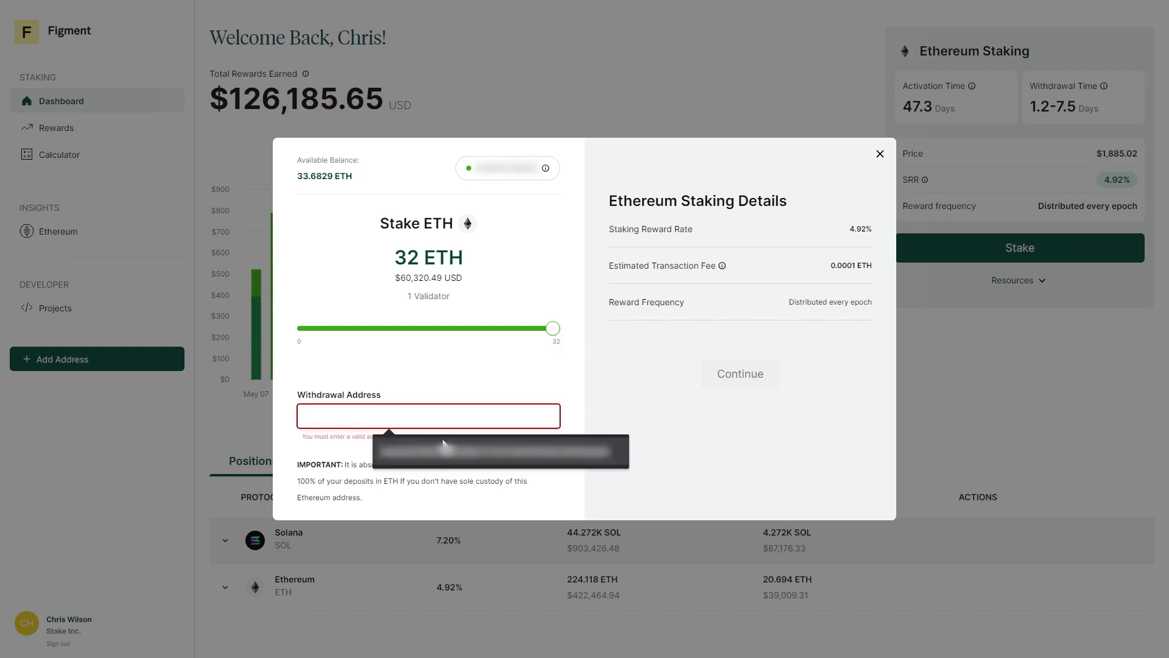
left_click(462, 446)
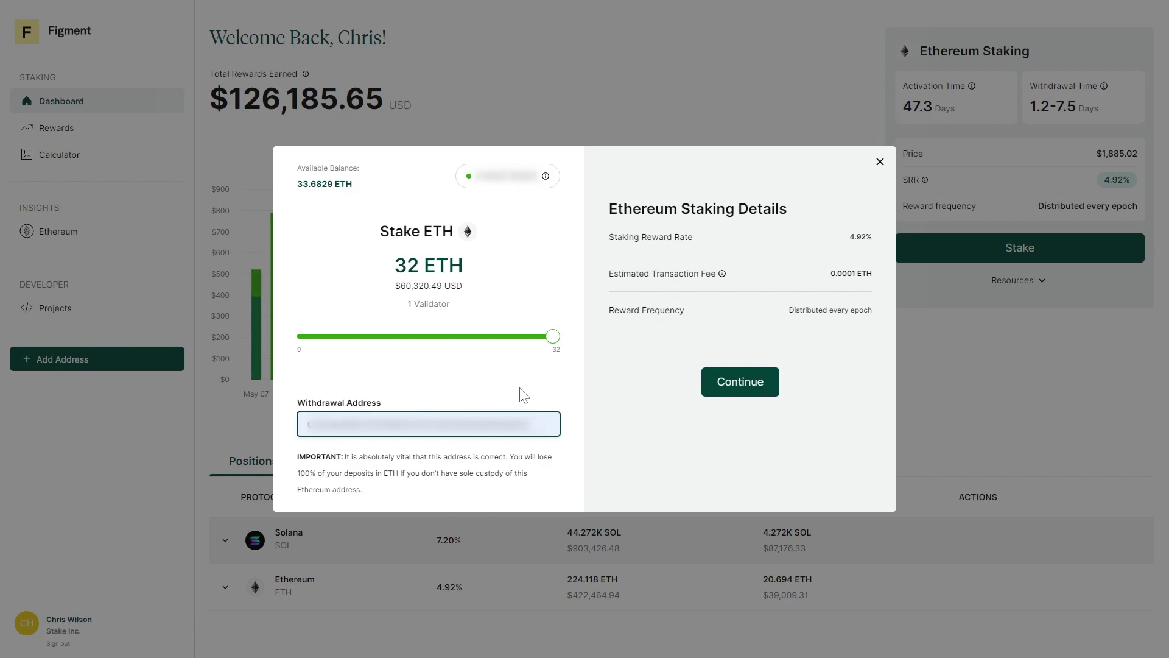
Continue to the staking summary, confirm the 32 ETH stake and approve the deposit transaction in MetaMask
left_click(745, 389)
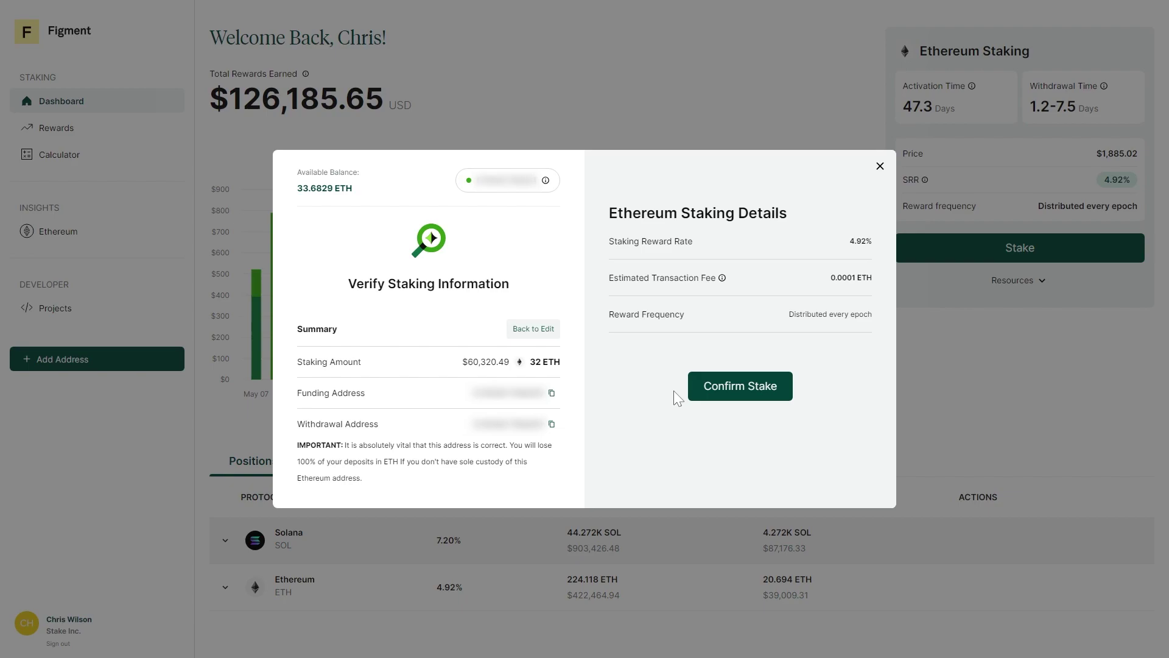
left_click(753, 395)
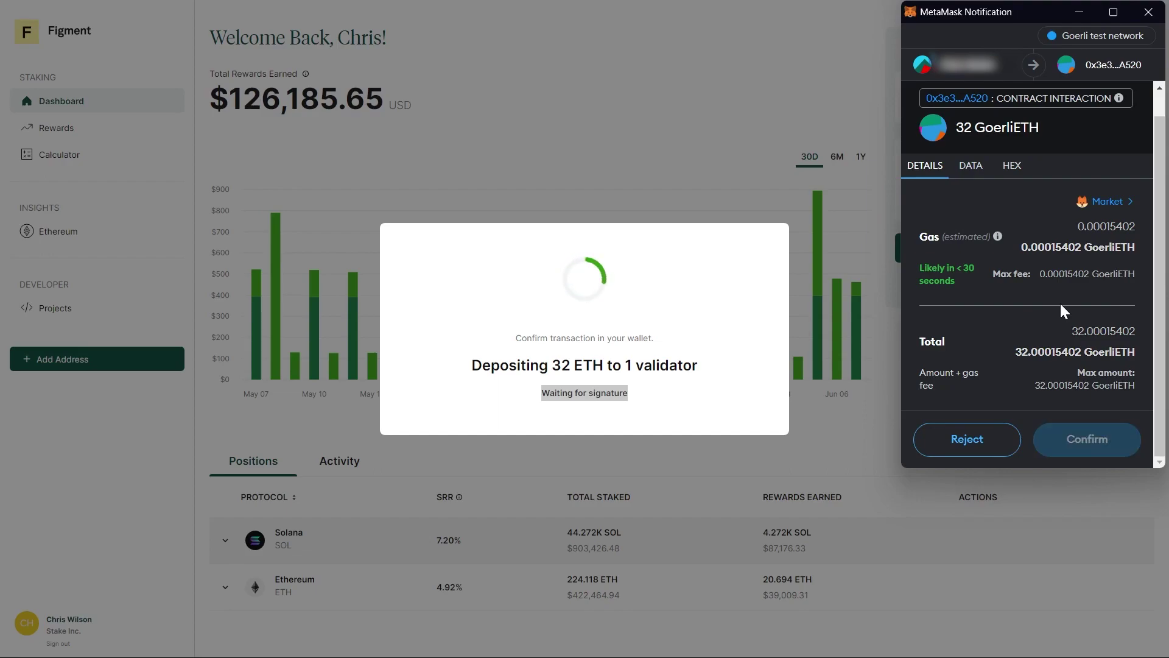
left_click(1100, 443)
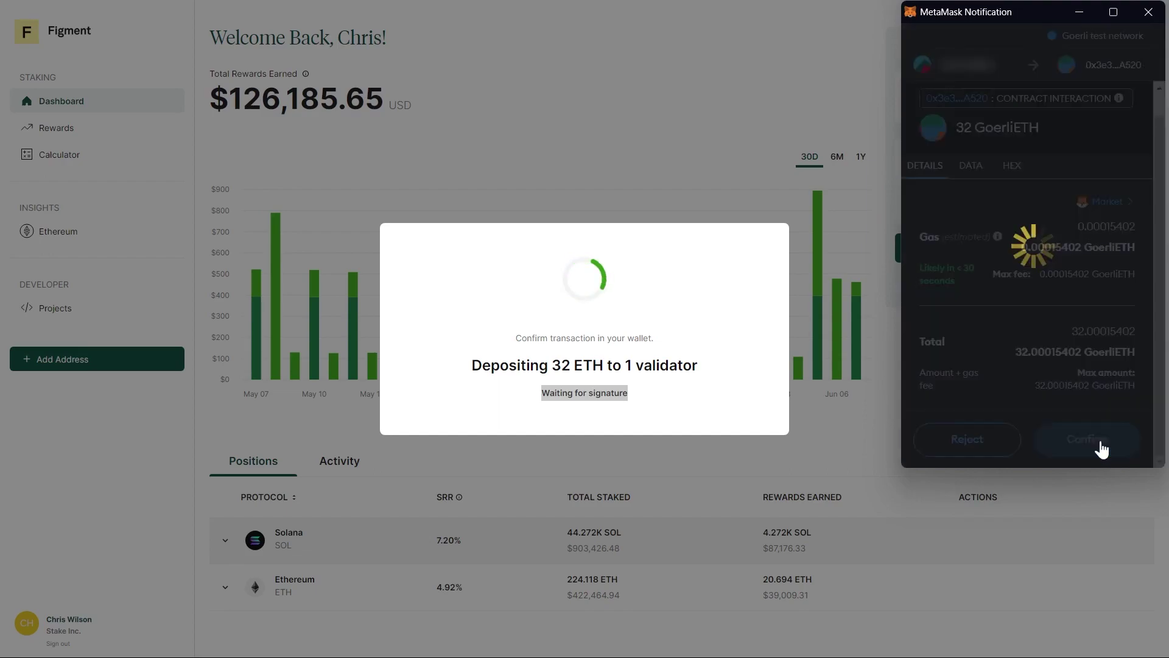